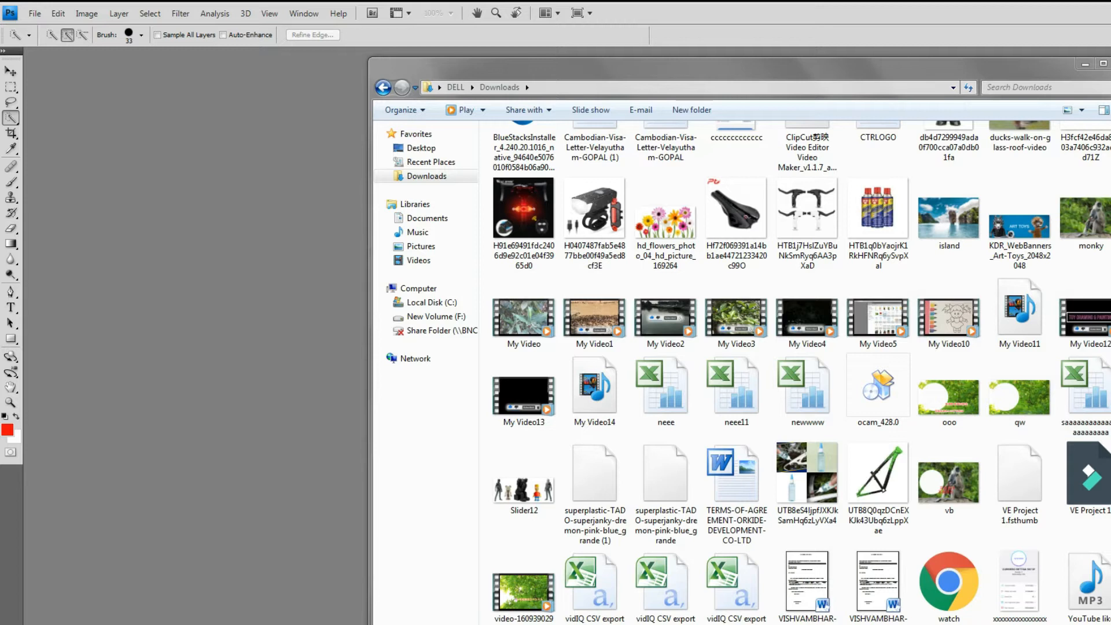
Step: Open the Slider12 image and db4d7299949ada0f700cca07a0db01fa.png from the Downloads folder in Photoshop
scroll(1001, 414, down, 1)
drag(524, 405, 215, 380)
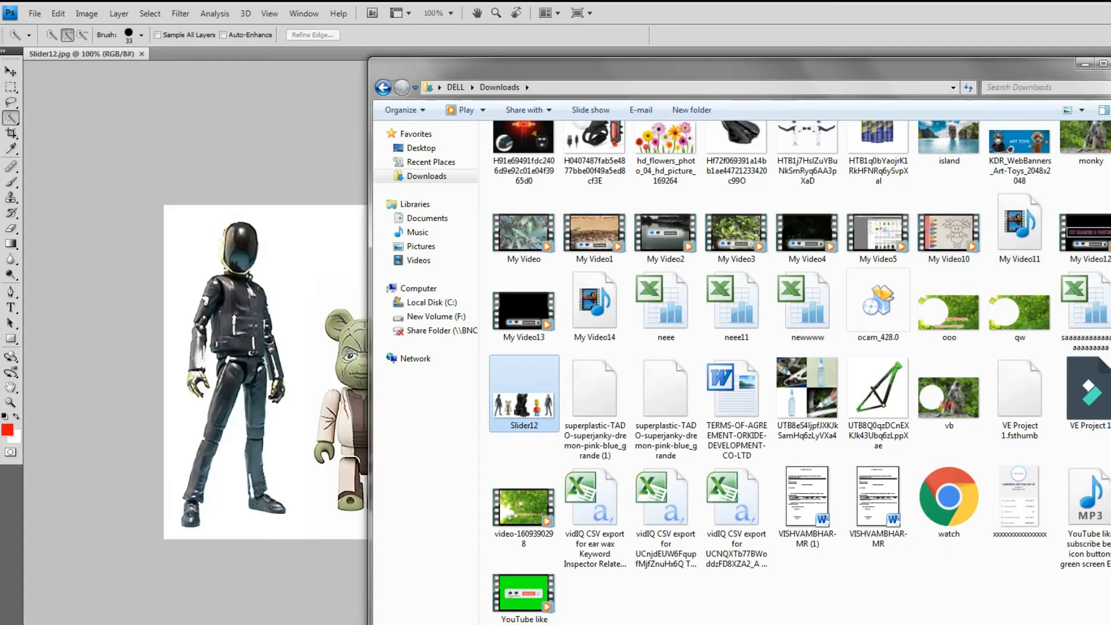
scroll(741, 370, up, 3)
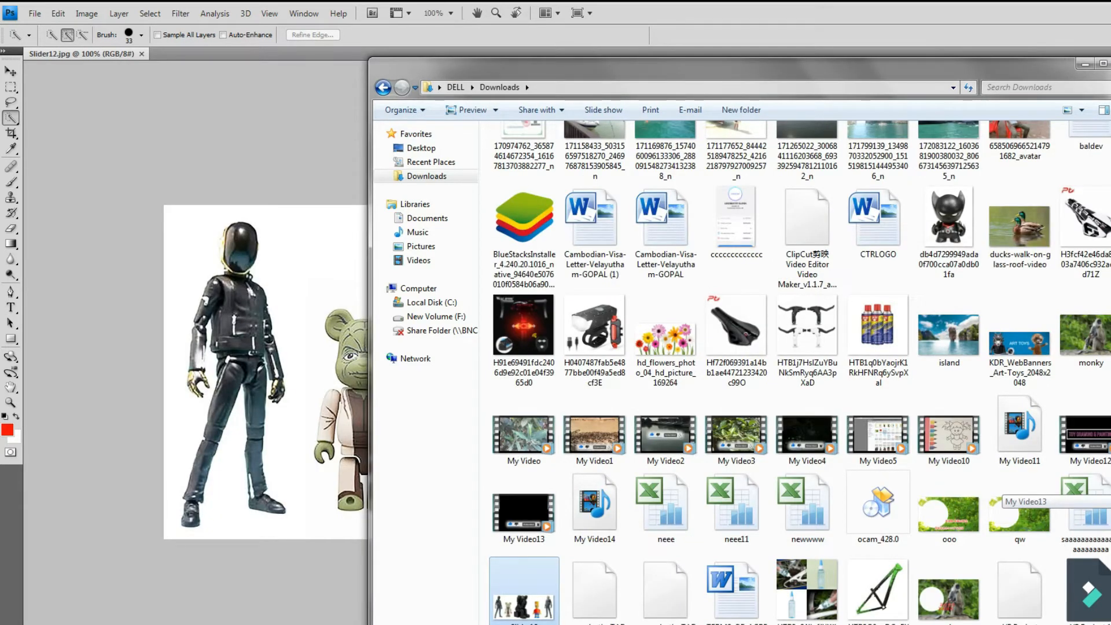
scroll(1001, 492, up, 1)
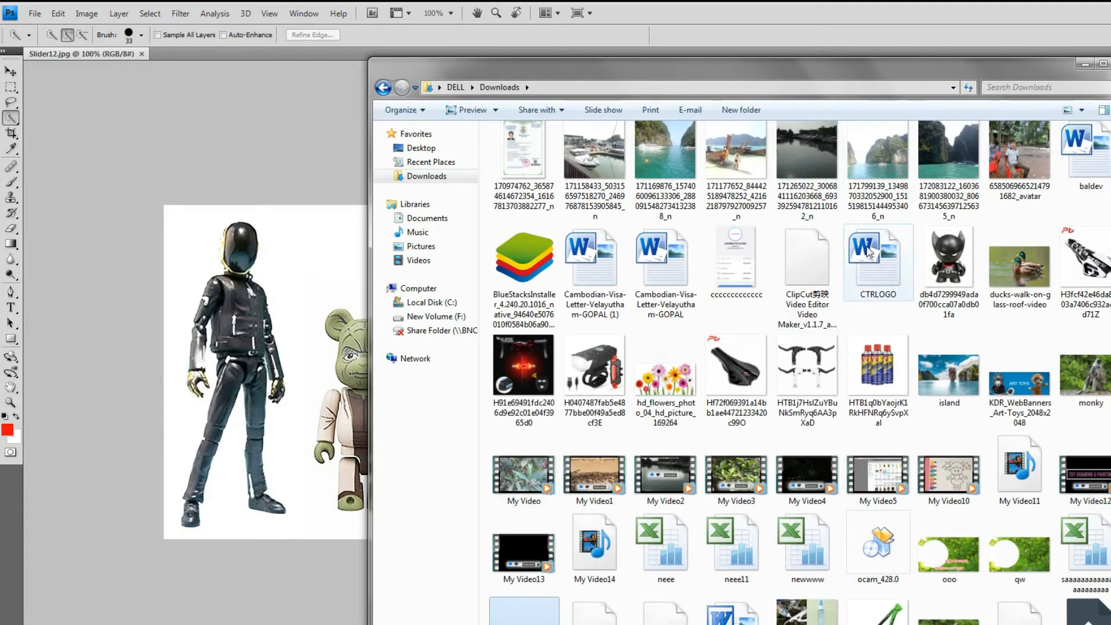
drag(961, 270, 345, 311)
drag(289, 285, 289, 285)
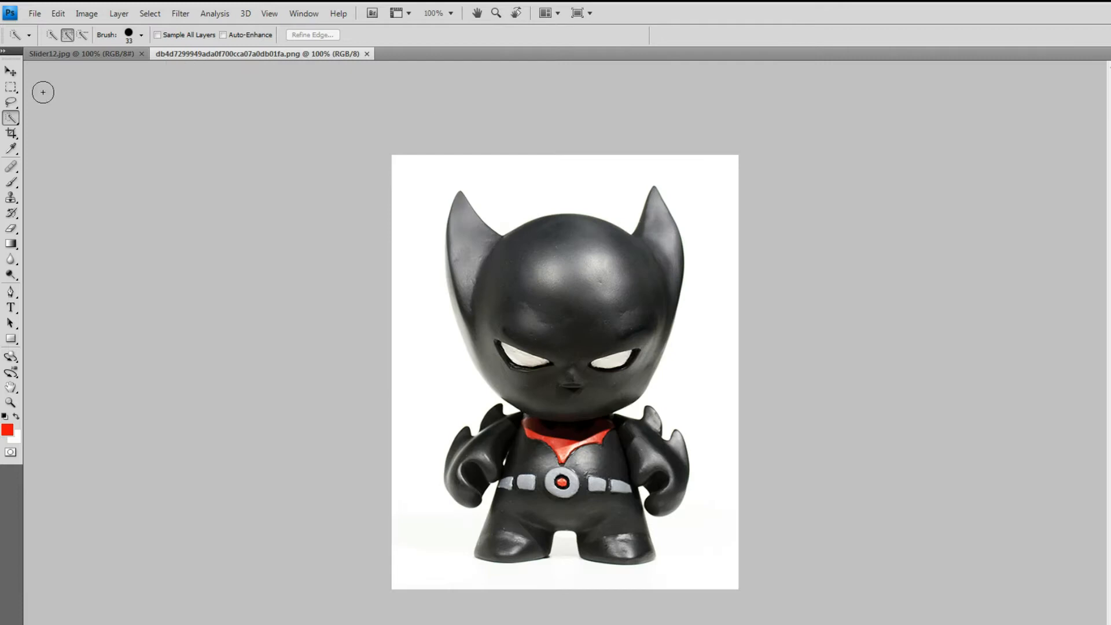
Step: Detach the db4d7299949ada0f700cca07a0db01fa.png document into a floating window and park it clear of the Slider12 image
click(11, 71)
drag(283, 53, 793, 212)
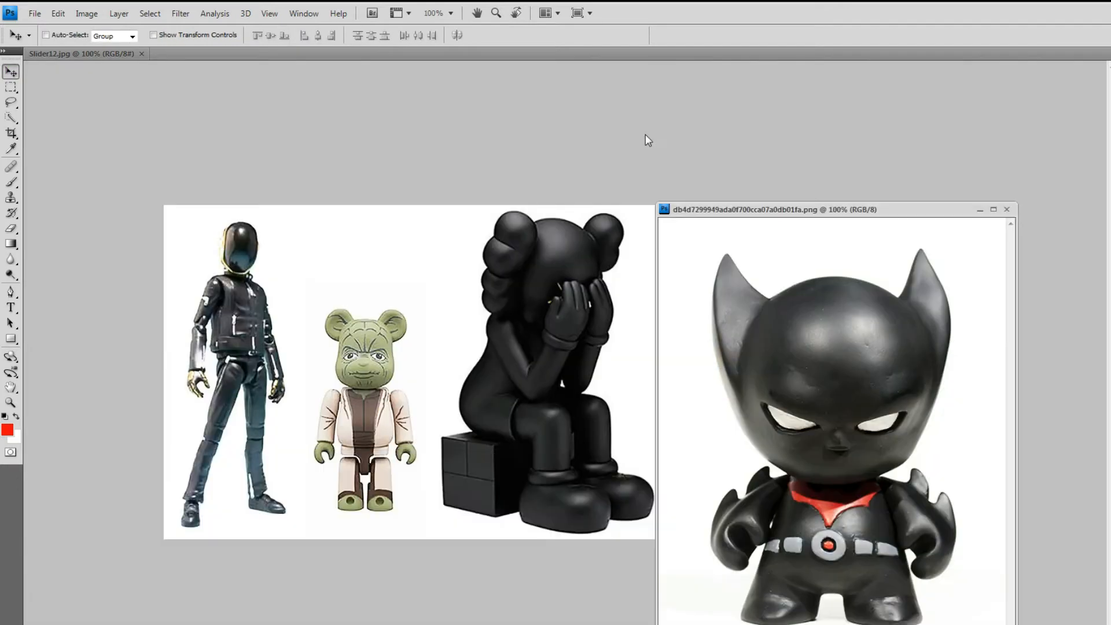
click(446, 262)
drag(947, 215, 1039, 621)
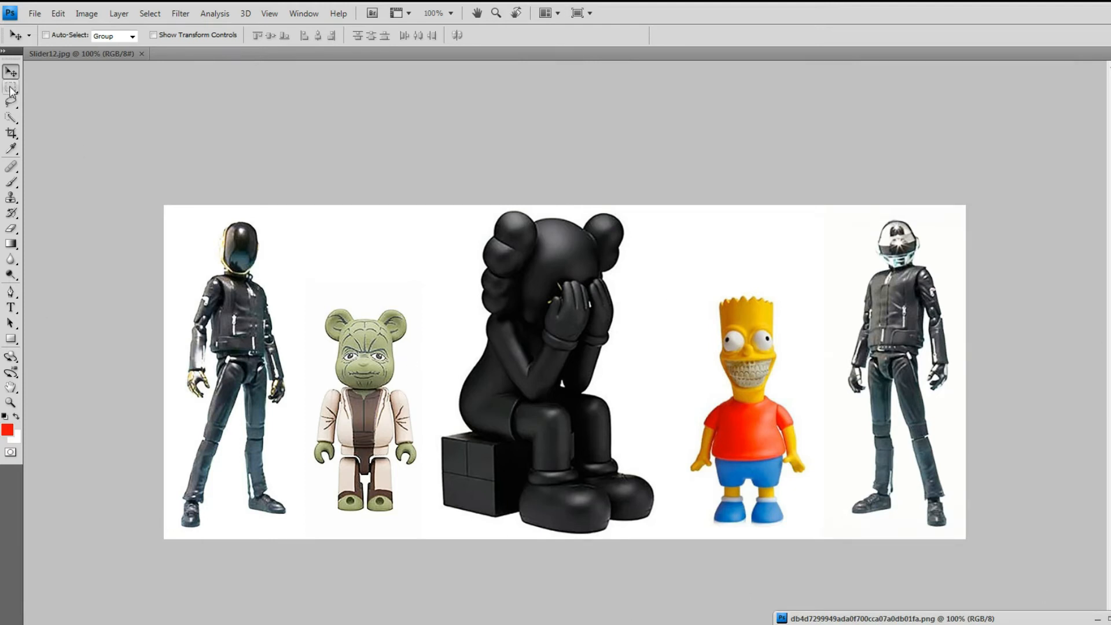
Step: Select the whole yellow-headed toy figure with Quick Selection, including its shirt, arms, shorts and shoes
click(11, 118)
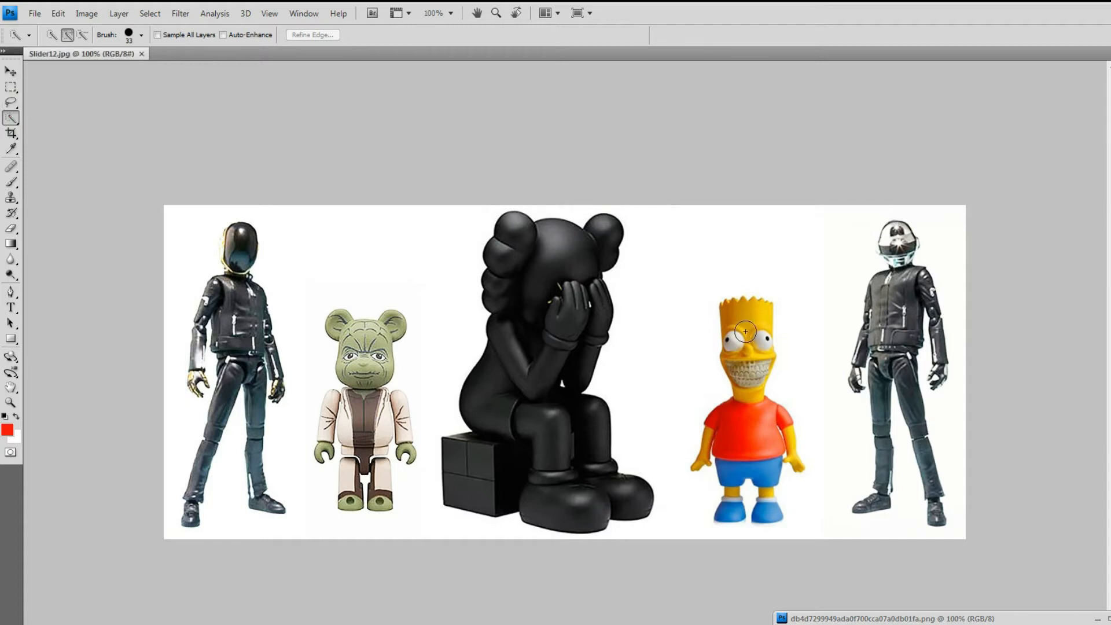
click(746, 428)
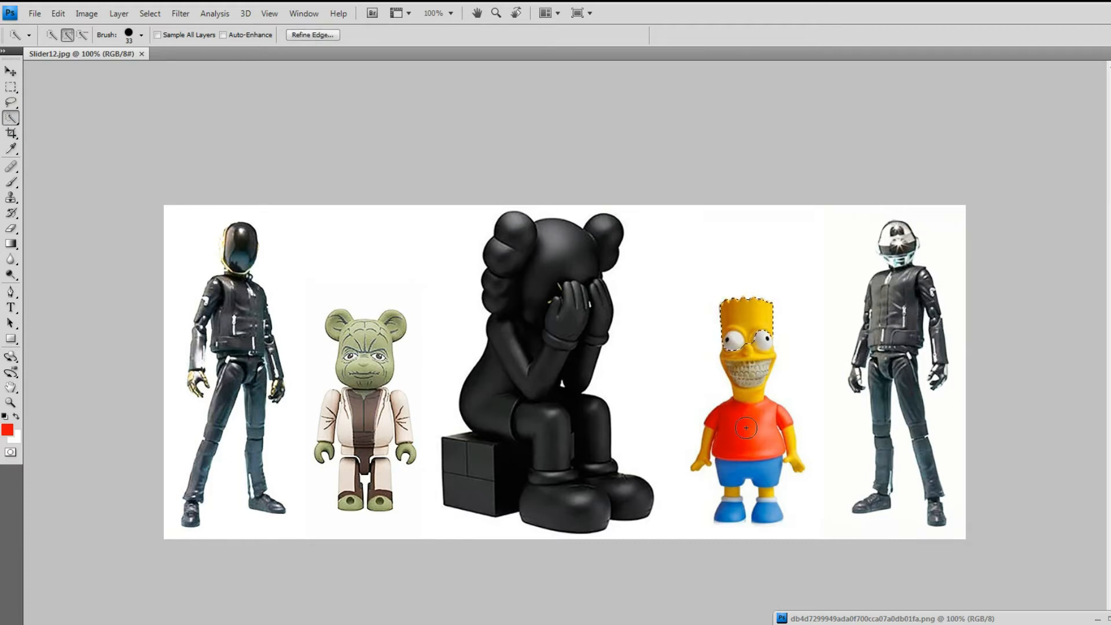
click(746, 428)
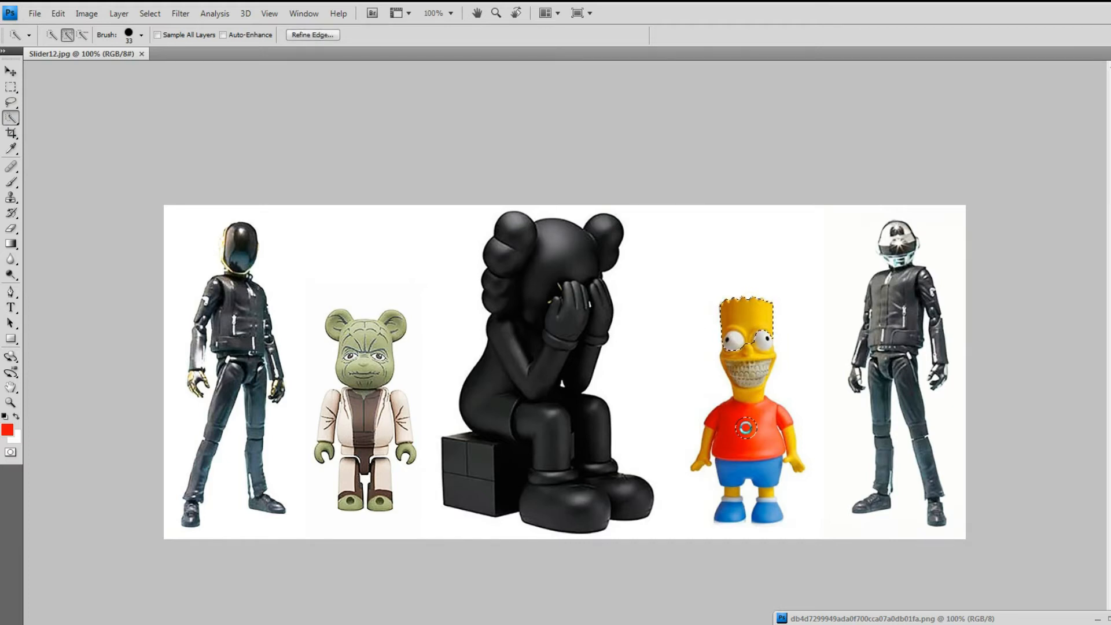
click(769, 481)
click(780, 421)
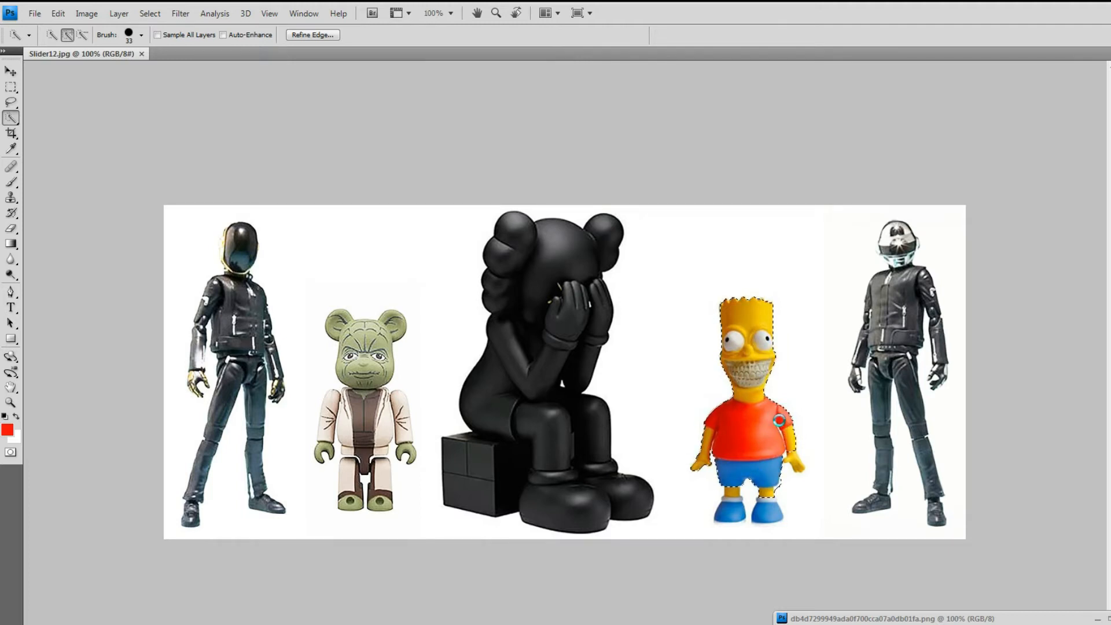
click(730, 506)
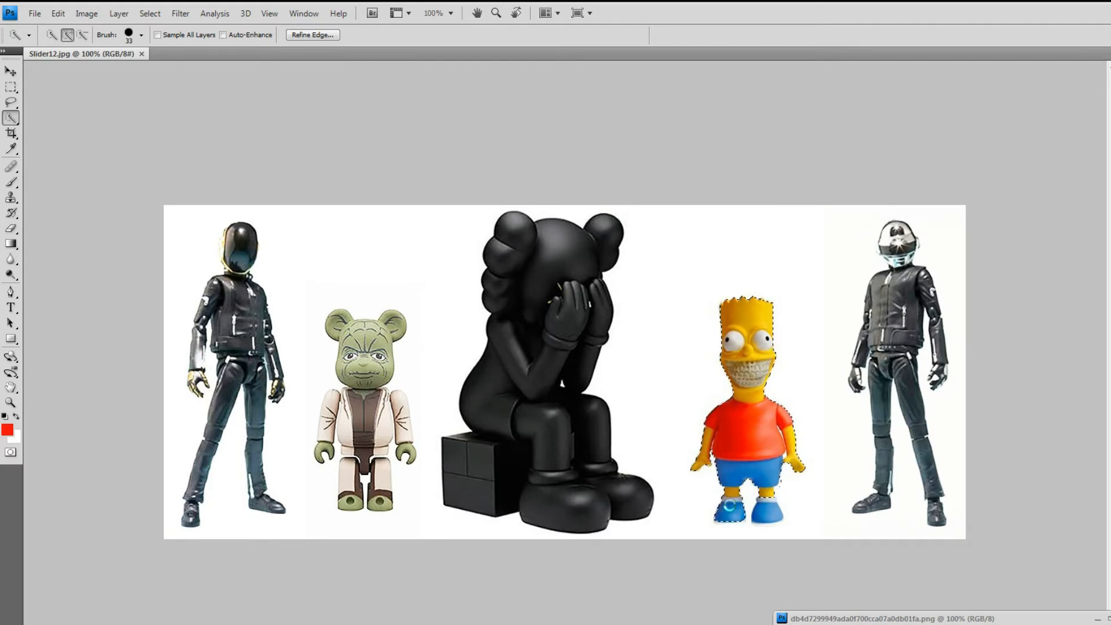
click(765, 509)
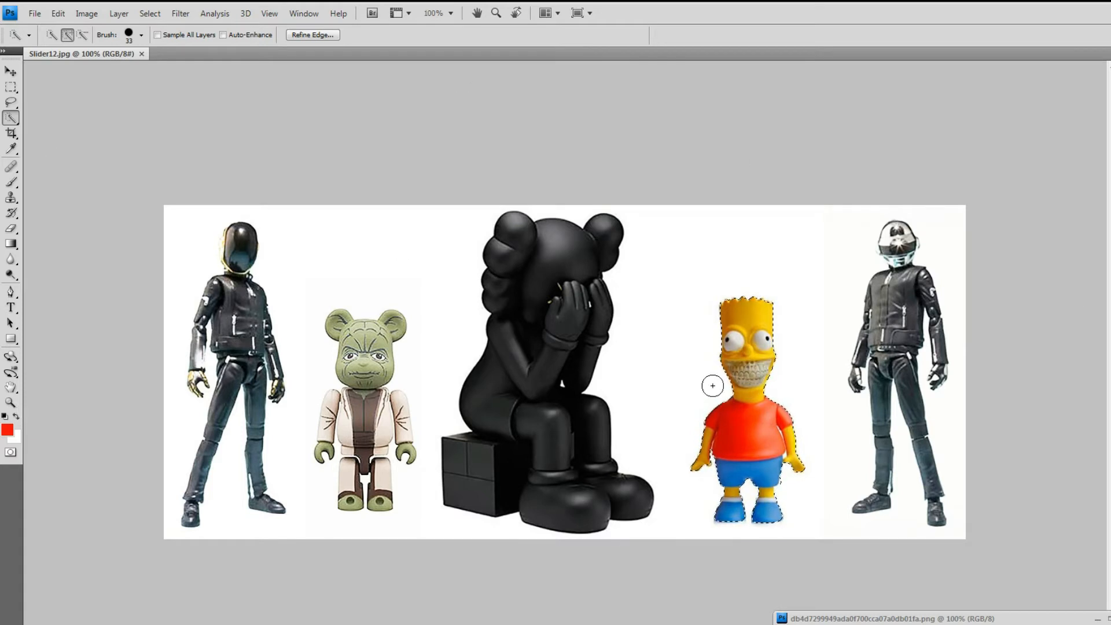
Step: Marquee-select the yellow toy head, move it over the green bear's head, and return it to its own body
key(m)
mouse_move(689, 282)
mouse_down()
mouse_move(856, 322)
mouse_move(795, 401)
mouse_up()
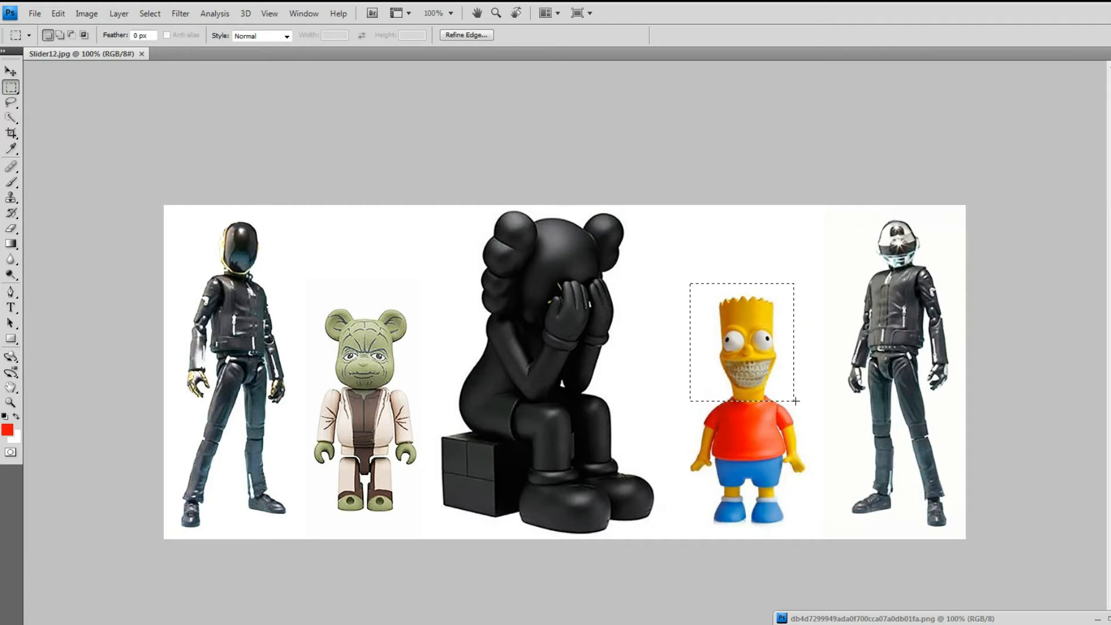
click(10, 72)
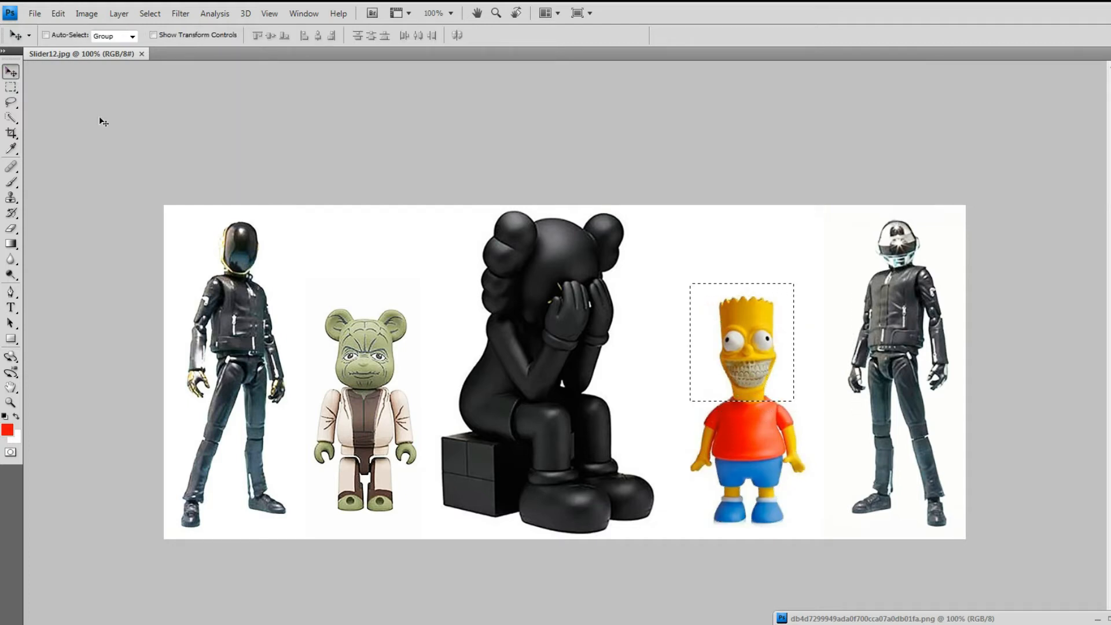
drag(747, 358, 360, 348)
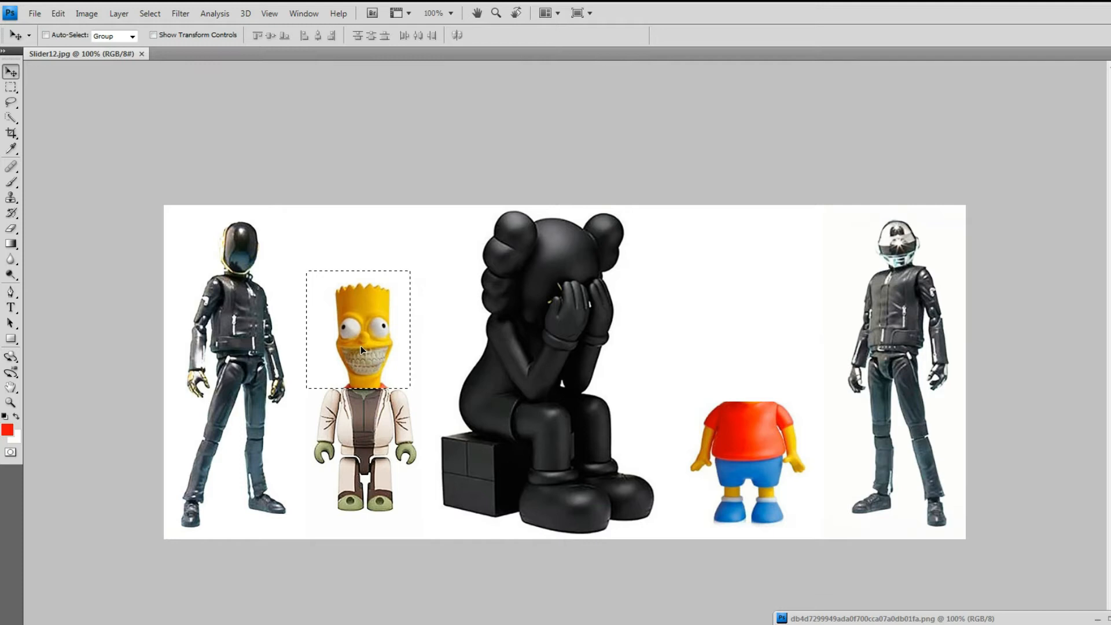
drag(360, 346, 744, 359)
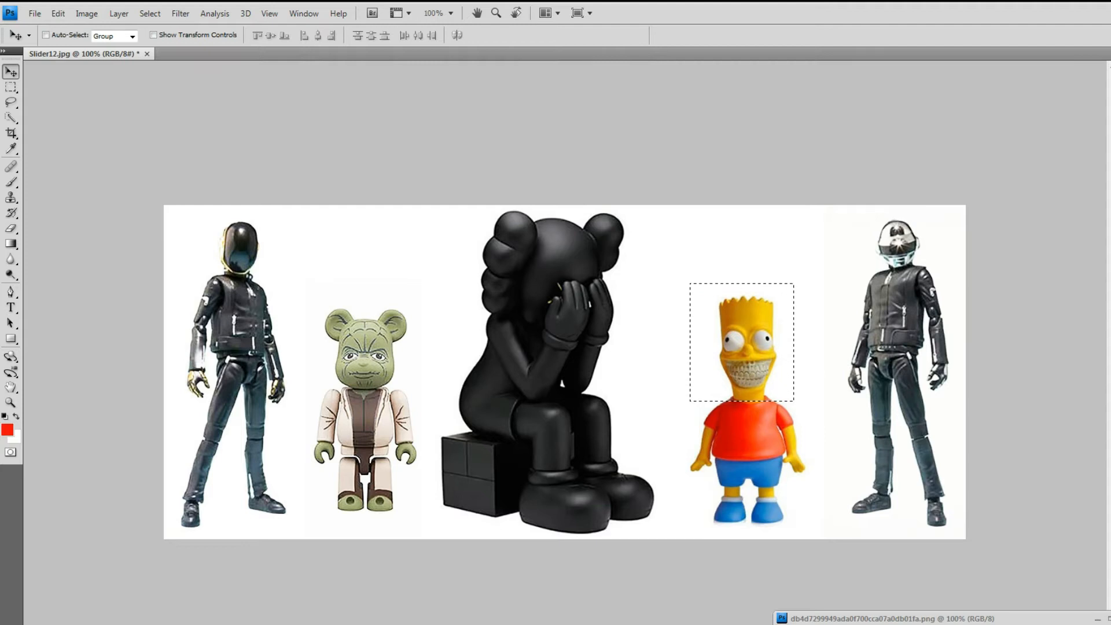
Step: Try to move the selected yellow head from a new blank layer, and undo the new layer
key(ctrl+shift+alt+n)
drag(766, 351, 507, 266)
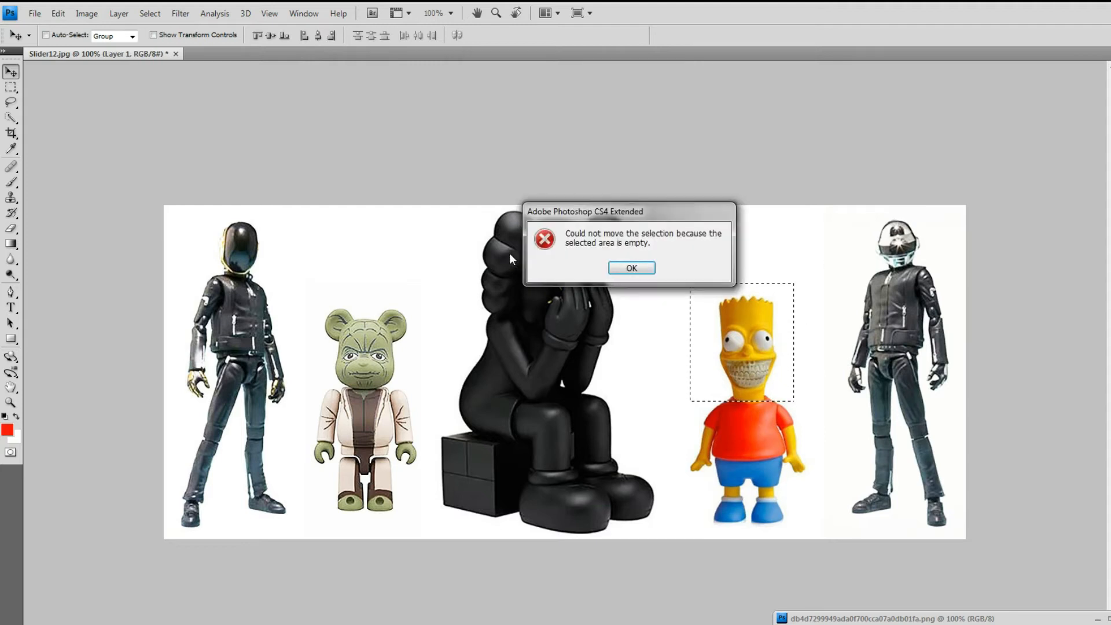
click(631, 267)
key(ctrl+z)
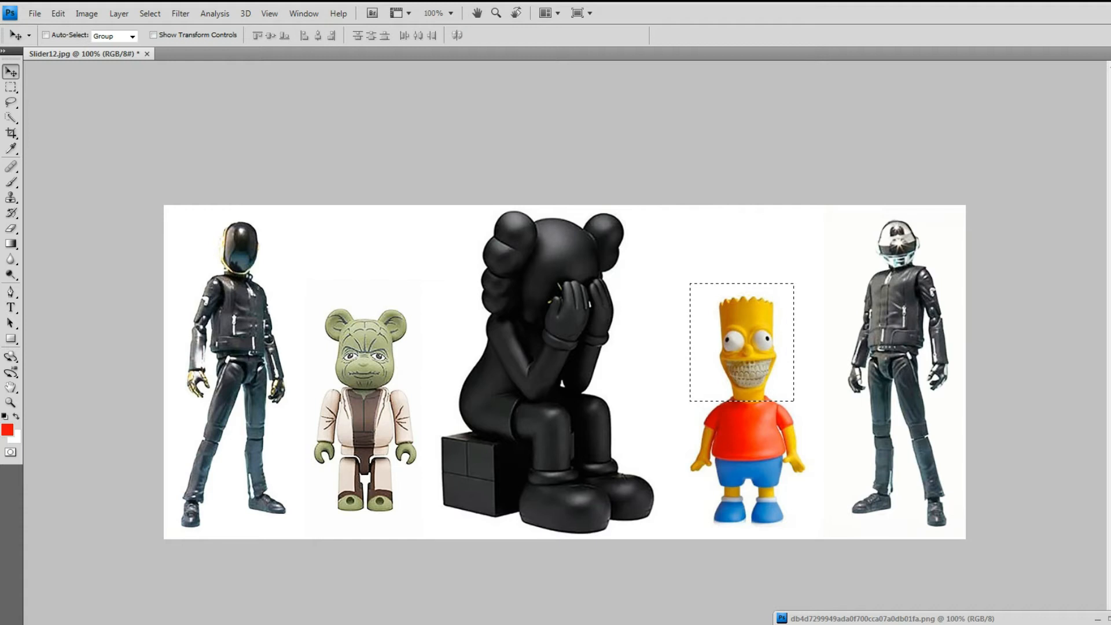
Step: Move the yellow head up off its body, clear the selection and duplicate the layer
drag(759, 346, 776, 279)
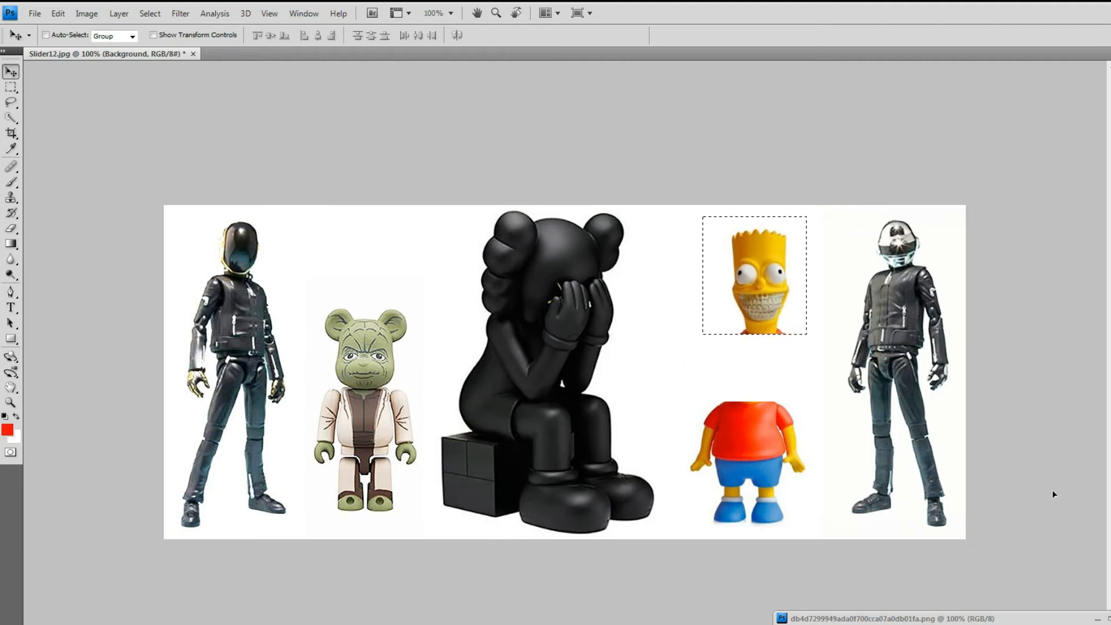
key(ctrl+d)
key(ctrl+j)
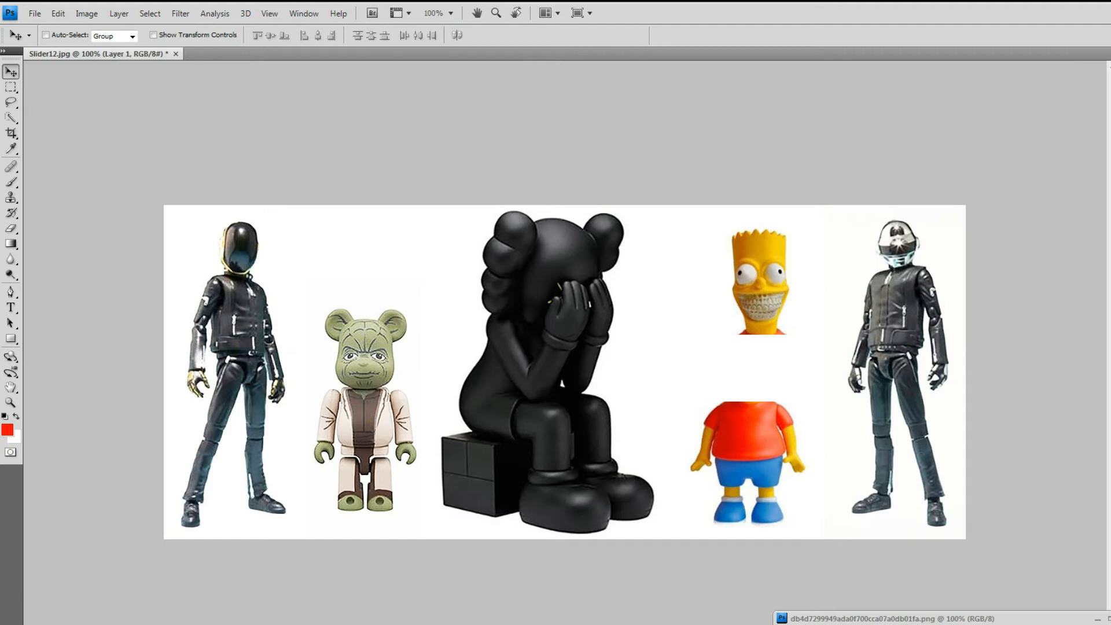
Step: Undo the layer duplication, restore the head selection and place the yellow head back on its red-shirted body
key(ctrl+z)
key(ctrl+shift+d)
drag(760, 304, 725, 298)
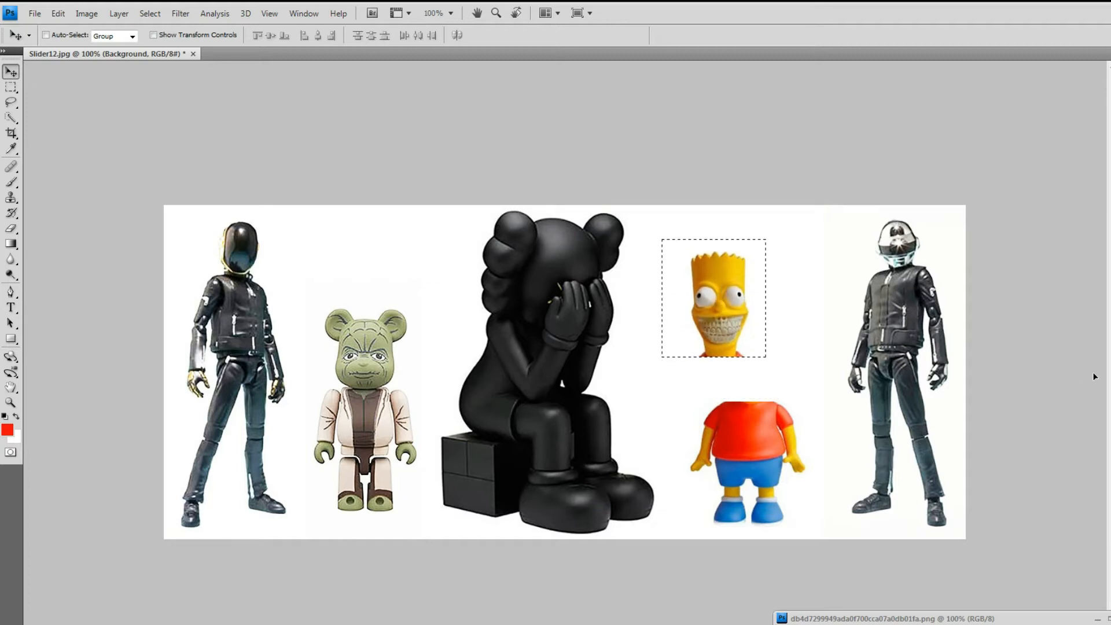
key(ctrl+z)
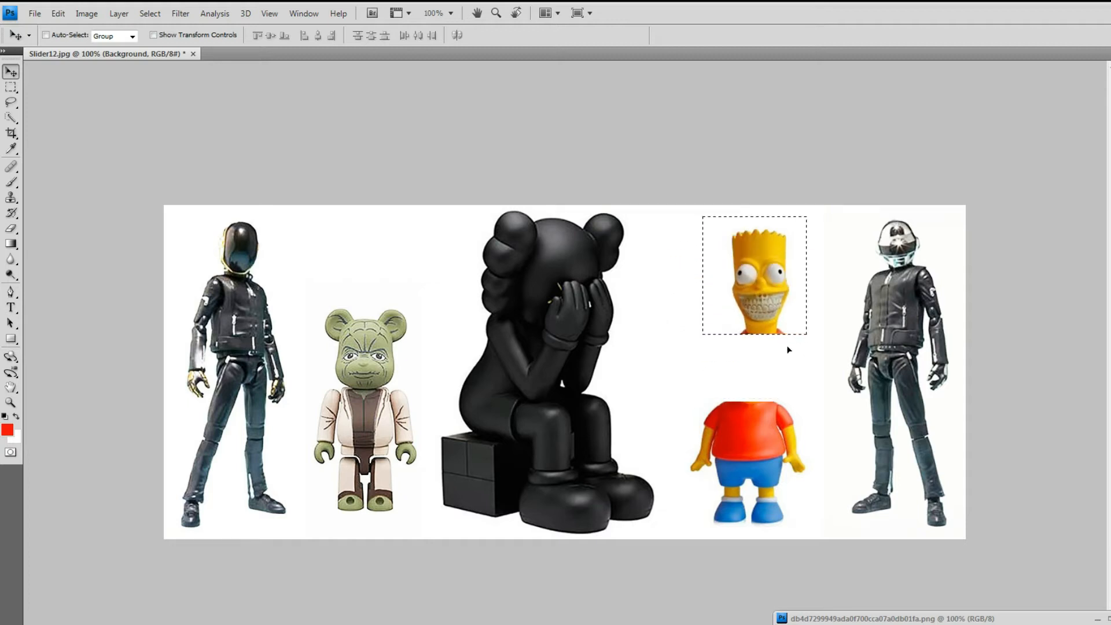
drag(765, 288, 754, 355)
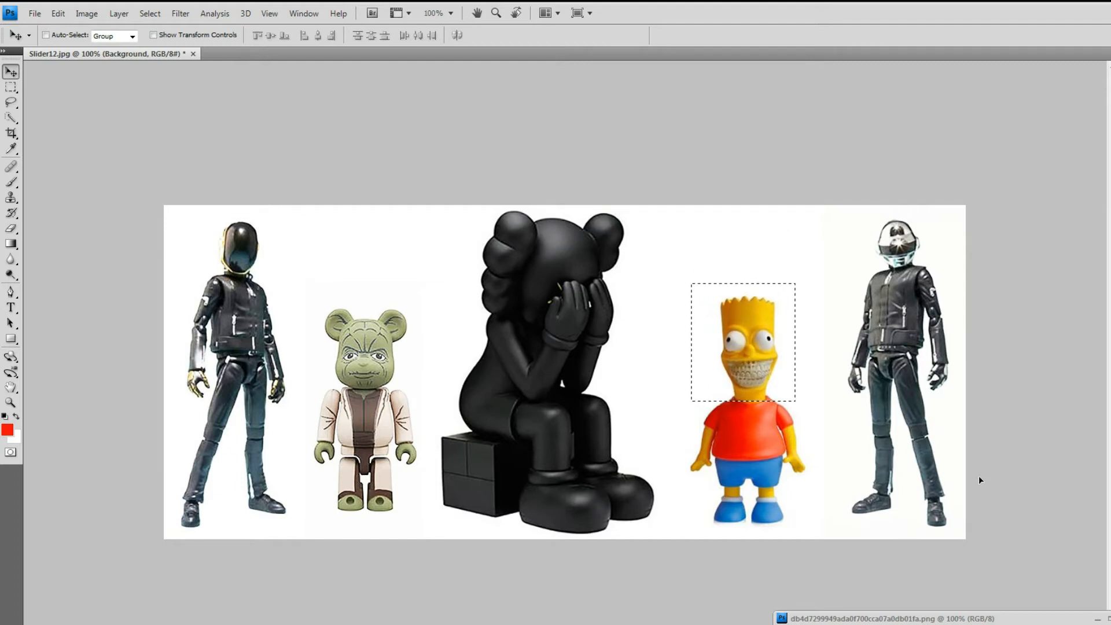
Step: Clear the selection, then duplicate the image layer and merge the copy back down
key(ctrl+d)
key(ctrl+j)
key(ctrl+e)
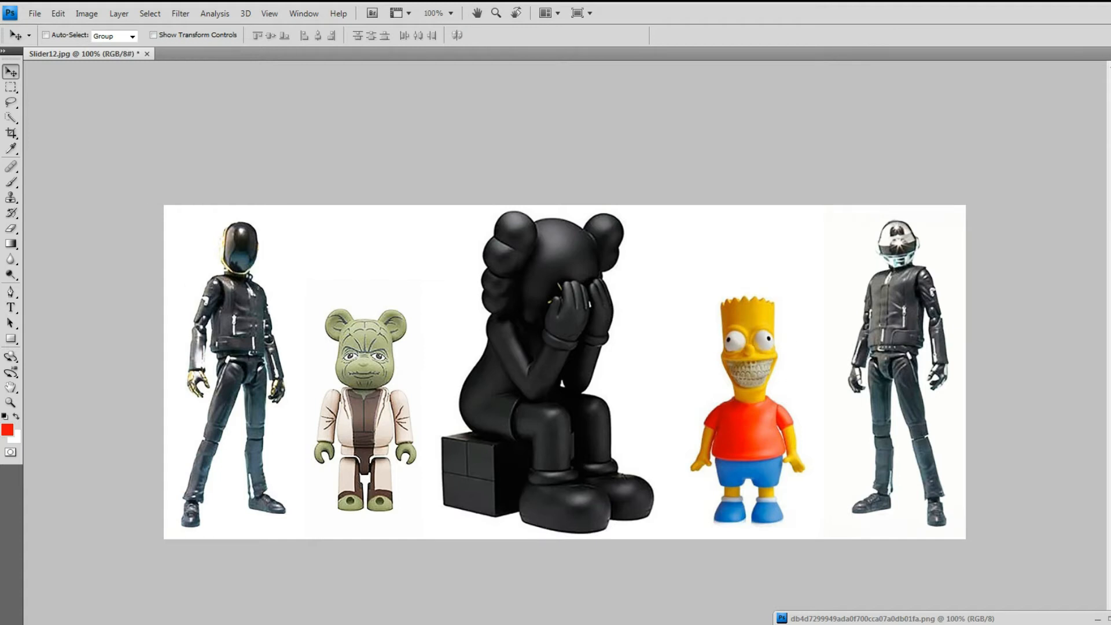
Step: Add a new blank layer and marquee-select the yellow toy's head down to the neck, just above the red shirt
click(11, 87)
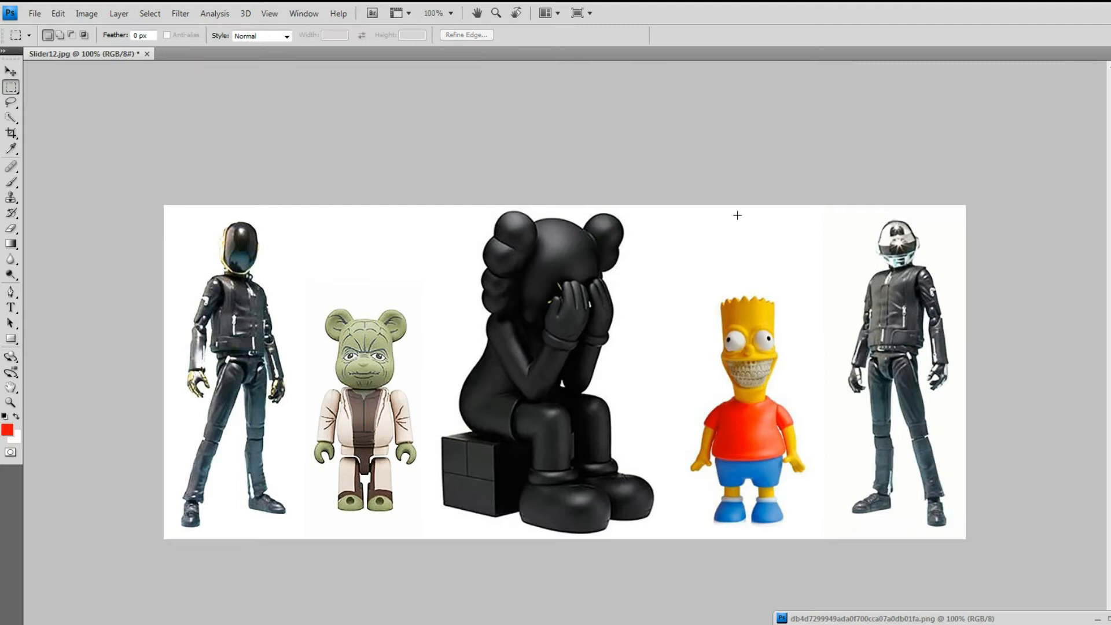
drag(826, 372, 778, 395)
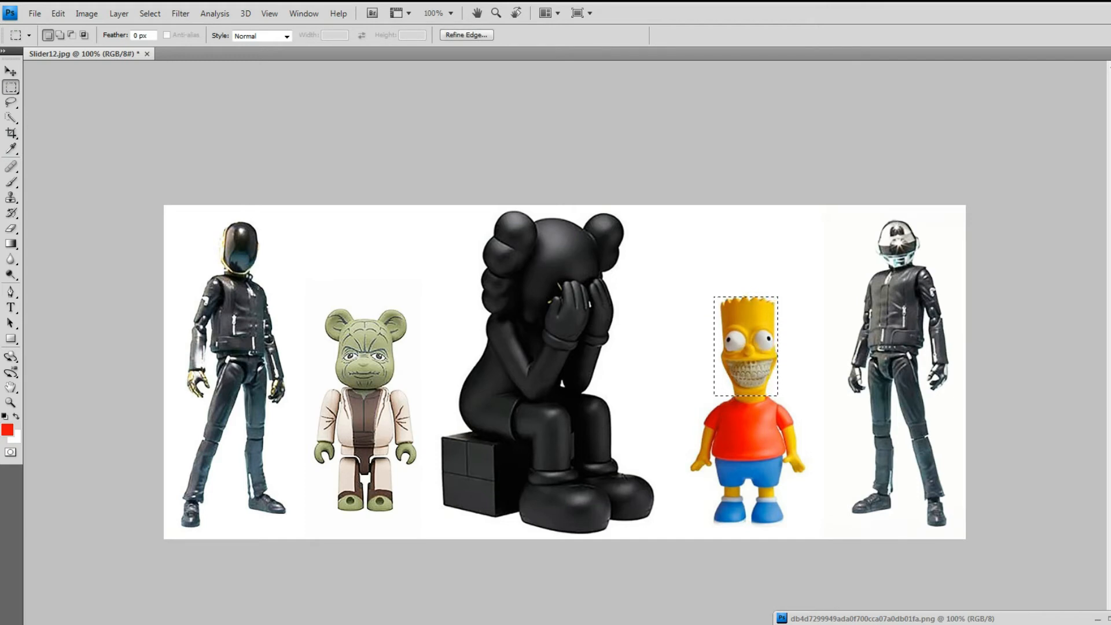
key(ctrl+shift+alt+n)
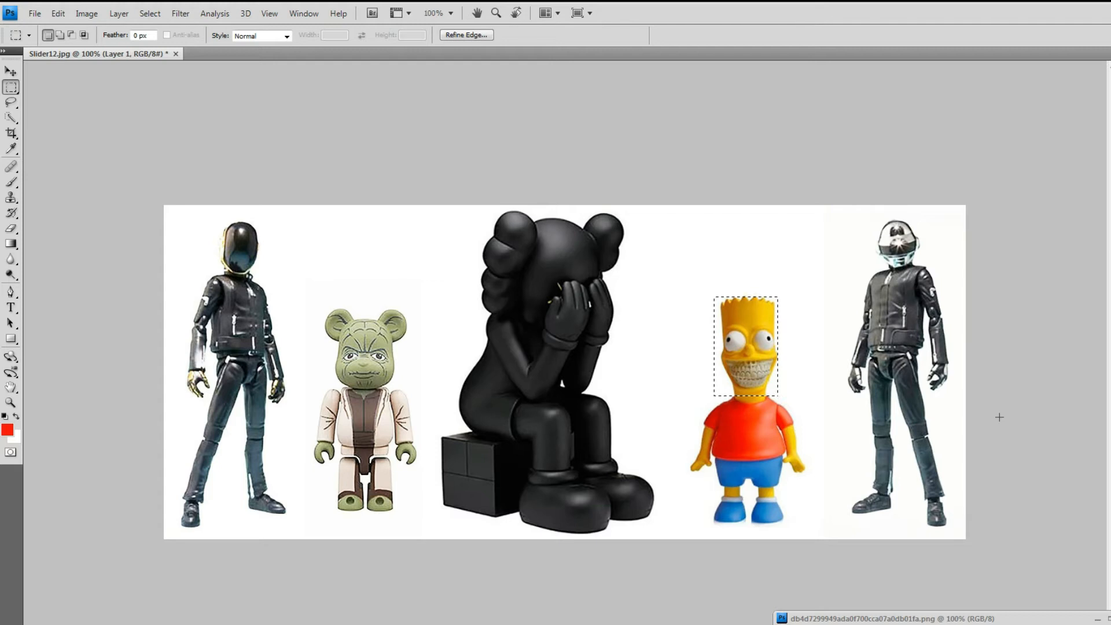
click(752, 349)
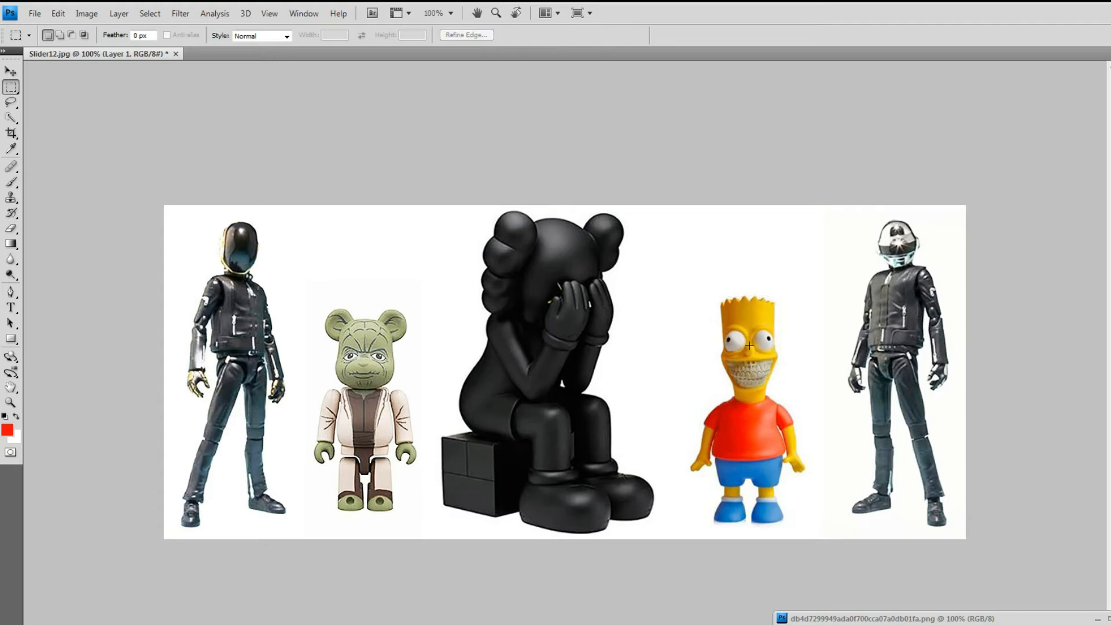
drag(720, 292, 810, 368)
drag(783, 402, 782, 398)
key(Up)
key(Up)
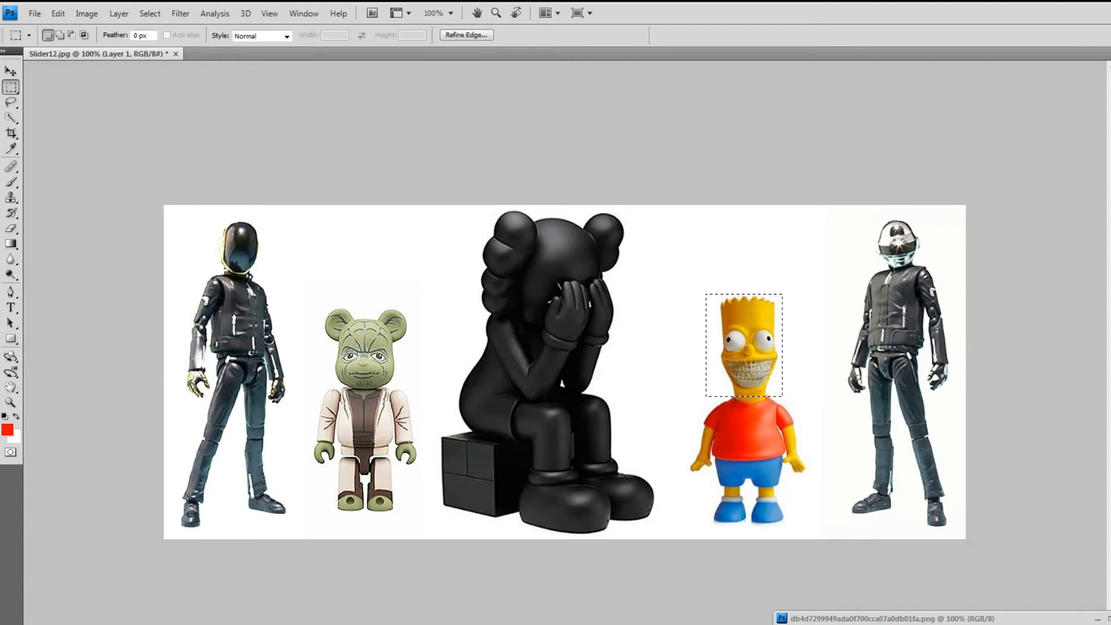
Step: Make the Background layer active and move the selected yellow head up off its body, toward the silver-helmeted figure
click(12, 76)
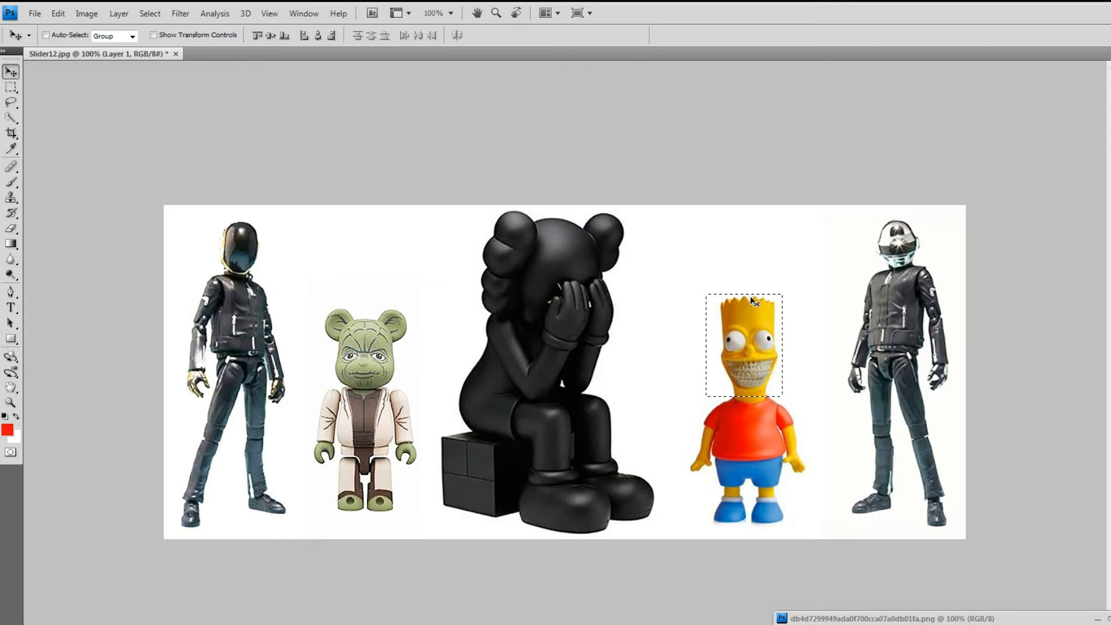
drag(751, 308, 754, 283)
click(629, 269)
click(1109, 428)
drag(740, 359, 772, 298)
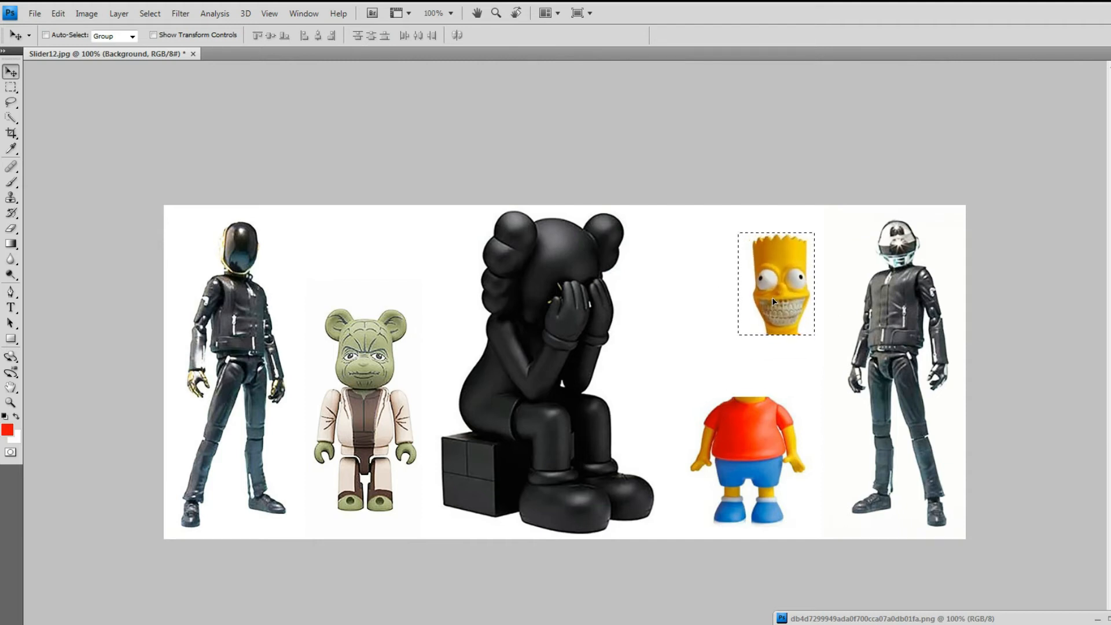
Step: Marquee-select the green bear's head and move it off its robed body to the space beside the black seated figure
key(ctrl+d)
click(10, 87)
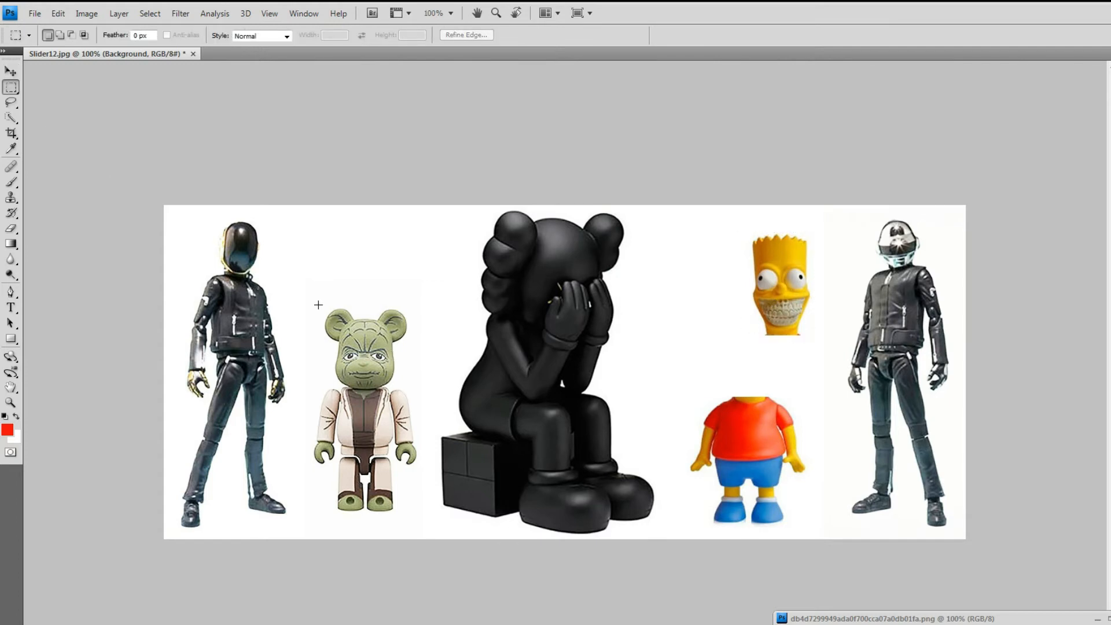
drag(418, 318, 424, 389)
key(v)
drag(425, 350, 688, 349)
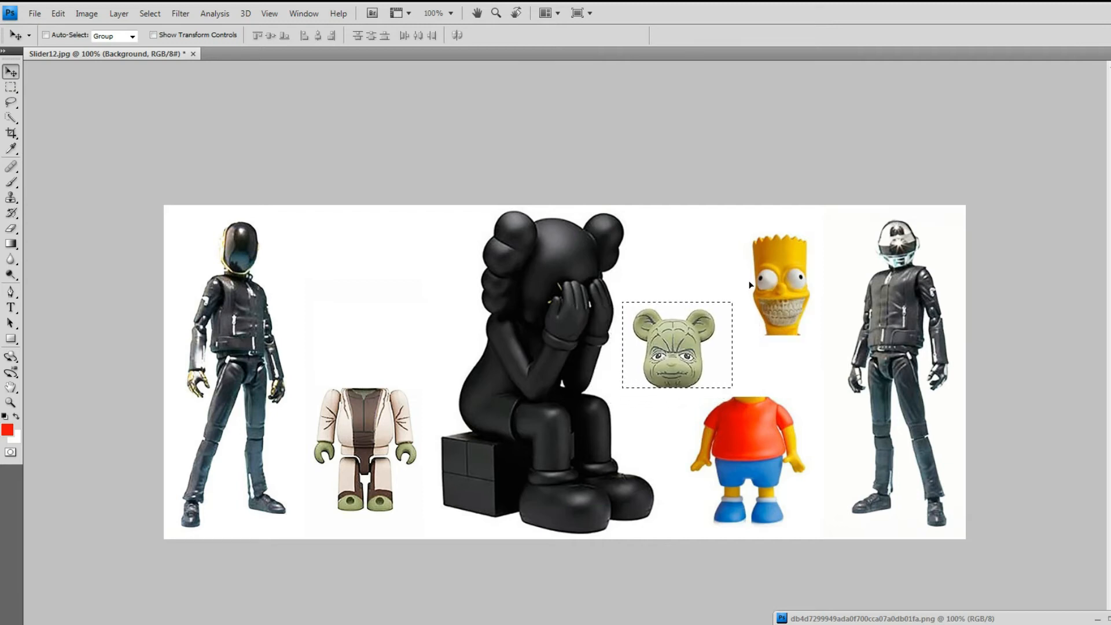
Step: Marquee-select the detached yellow head, move it above the robed body's collar, and clear the selection
key(ctrl+d)
click(12, 87)
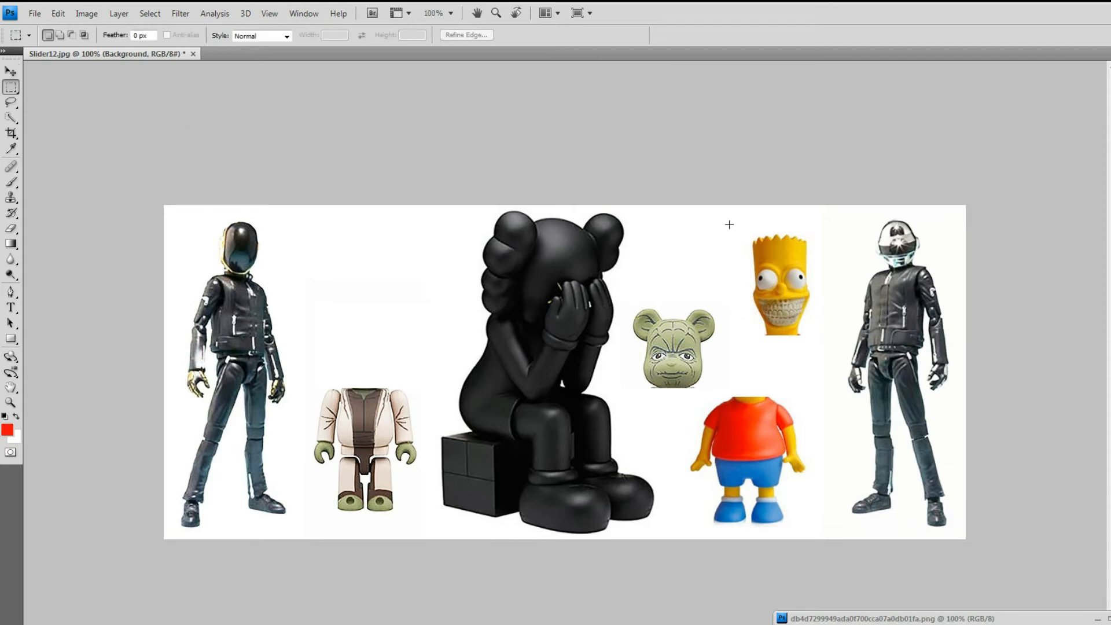
drag(801, 234, 828, 349)
drag(792, 299, 367, 317)
key(v)
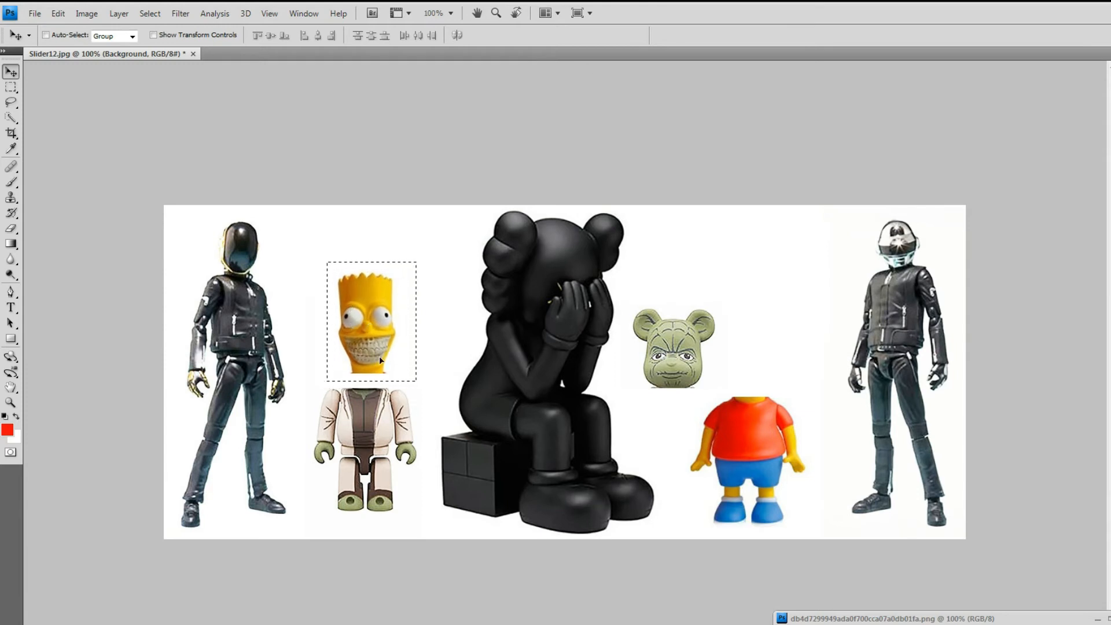
drag(370, 337, 366, 329)
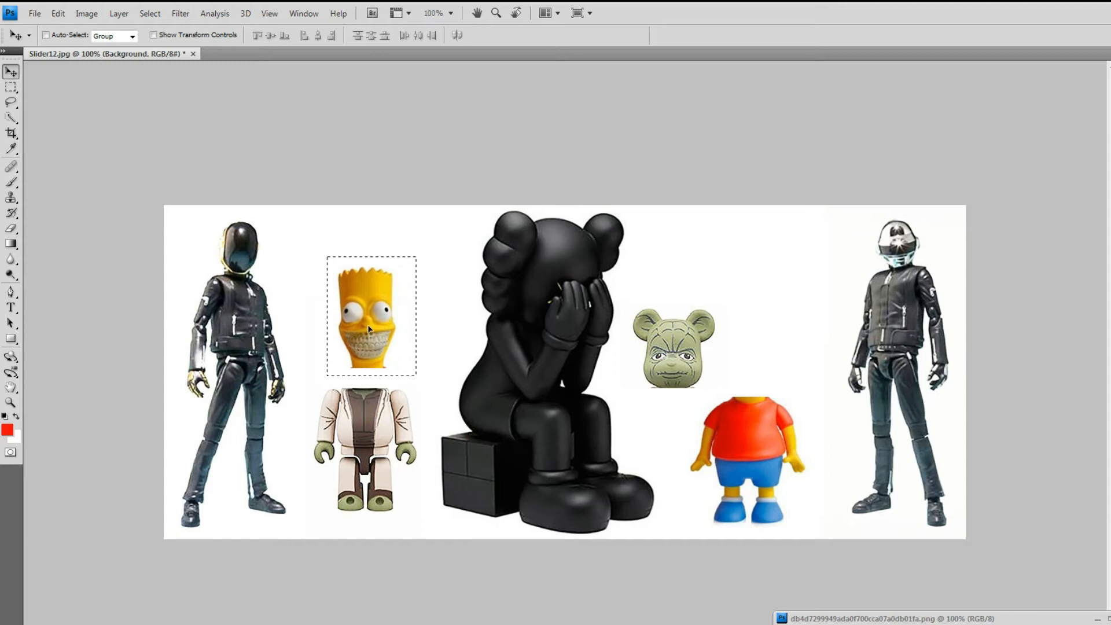
key(ctrl+d)
click(11, 86)
drag(323, 366, 438, 382)
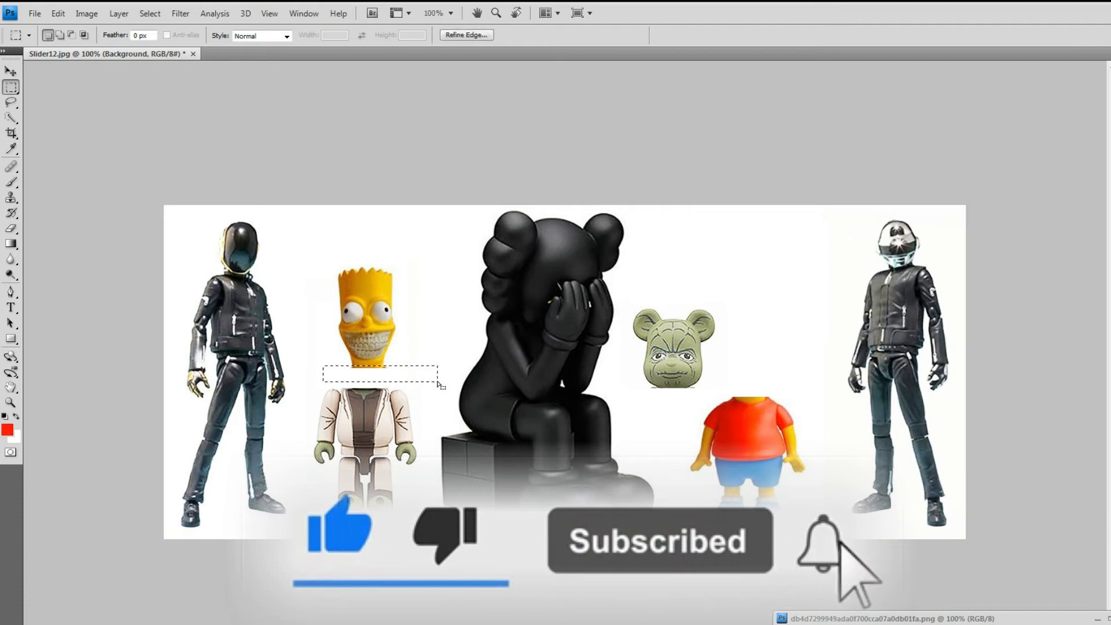
key(Down)
key(Down)
key(Down)
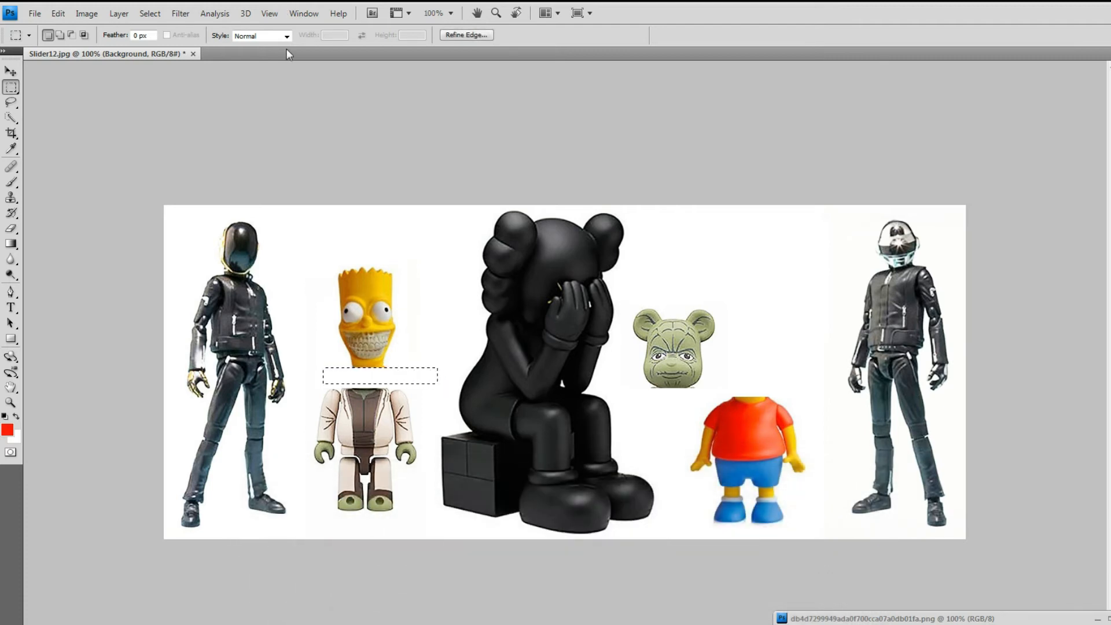
click(340, 124)
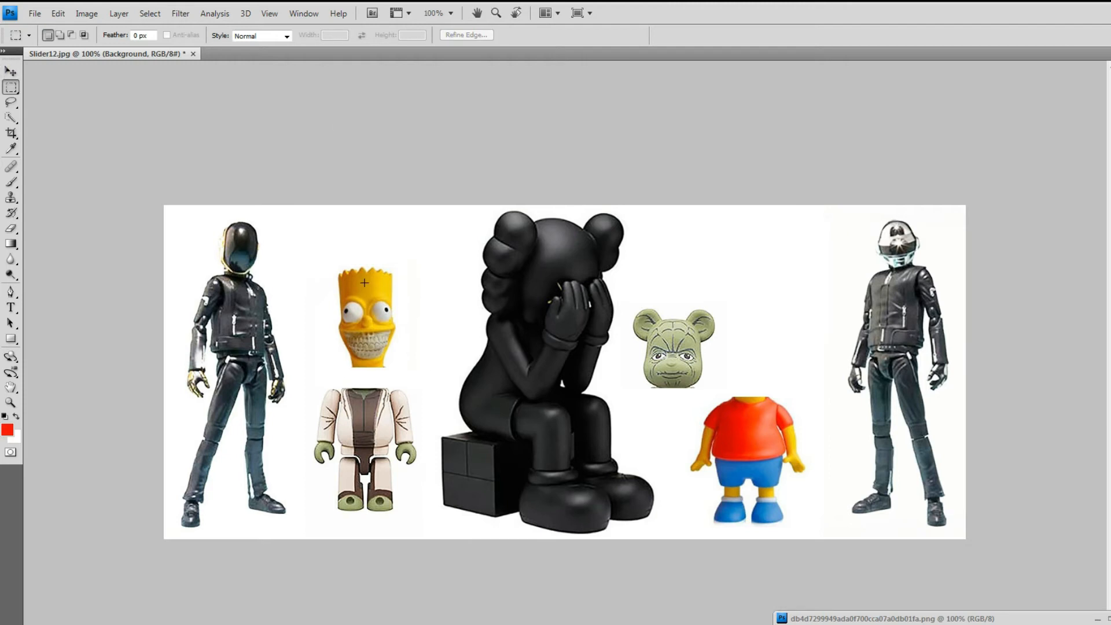
Step: Marquee-select the yellow head tightly down to its neck edge and lower it onto the robed body's collar
drag(409, 321, 411, 368)
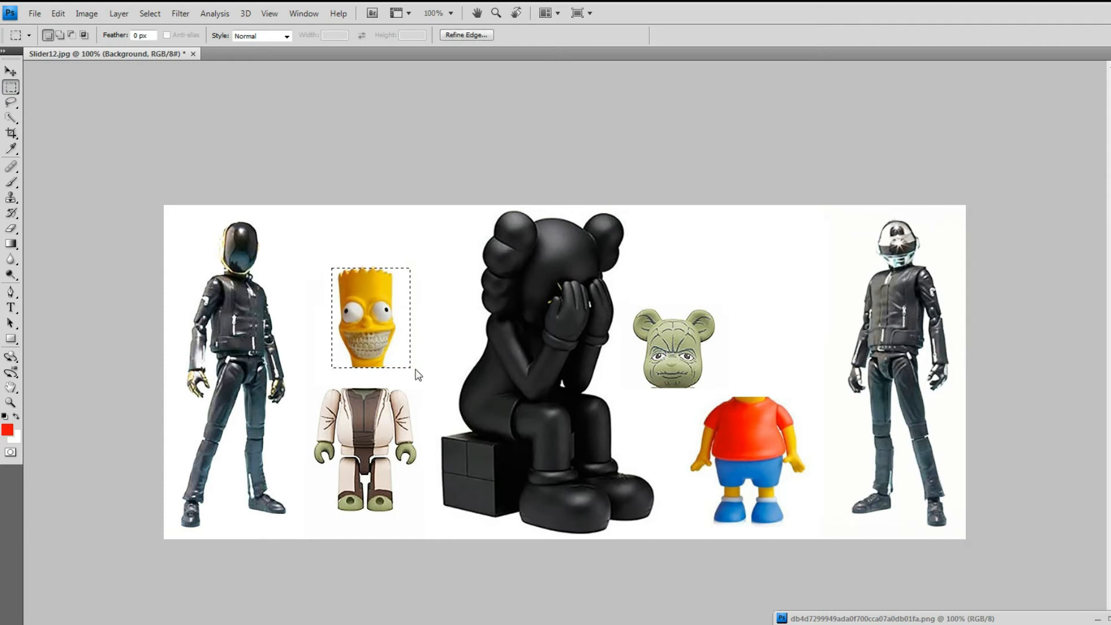
key(v)
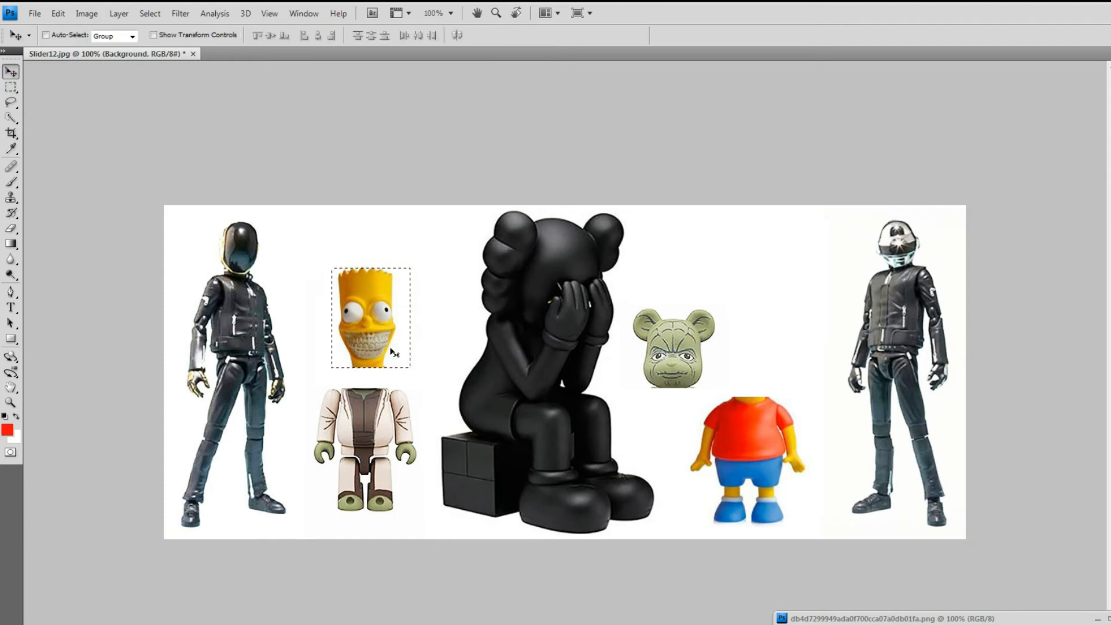
drag(370, 318, 369, 338)
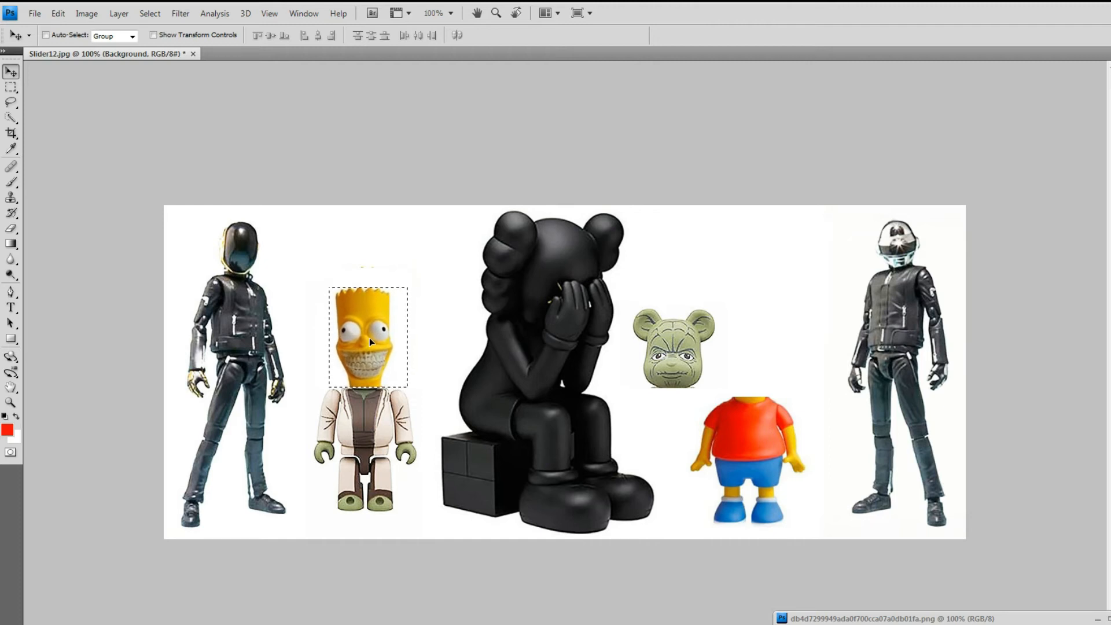
key(Down)
key(Down)
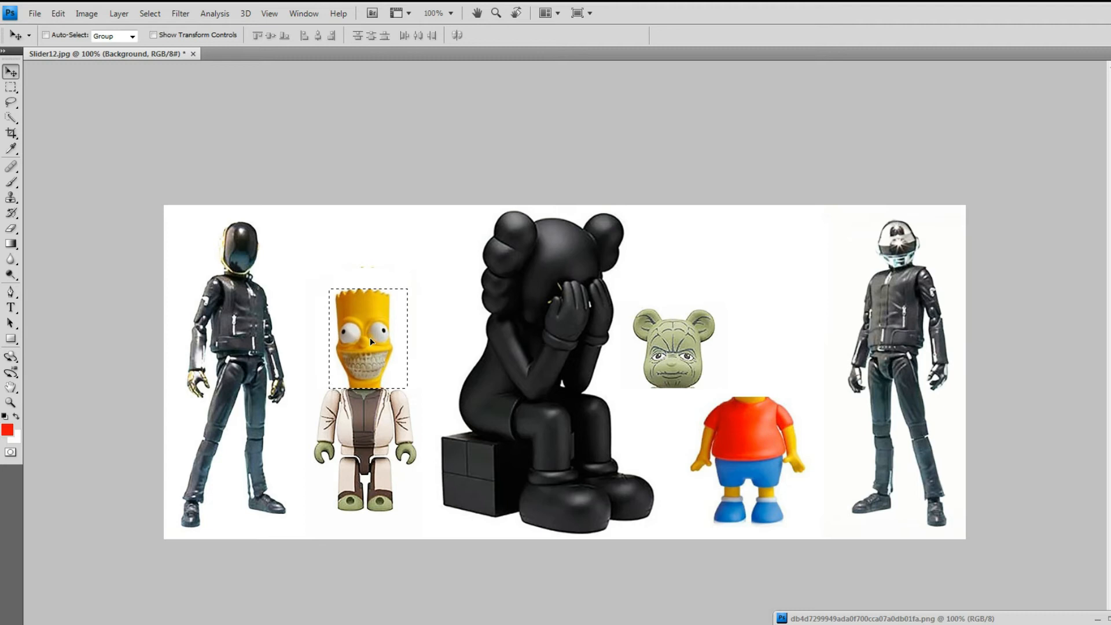
Step: Enlarge the selected yellow head proportionally with Free Transform to suit the robed body
key(ctrl+t)
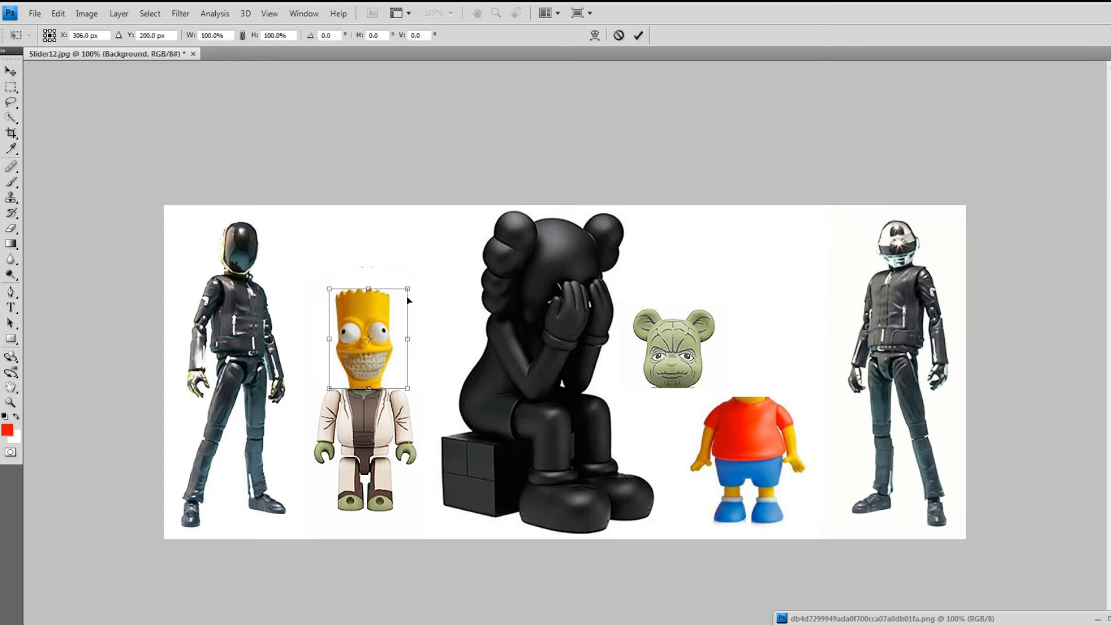
drag(408, 288, 416, 277)
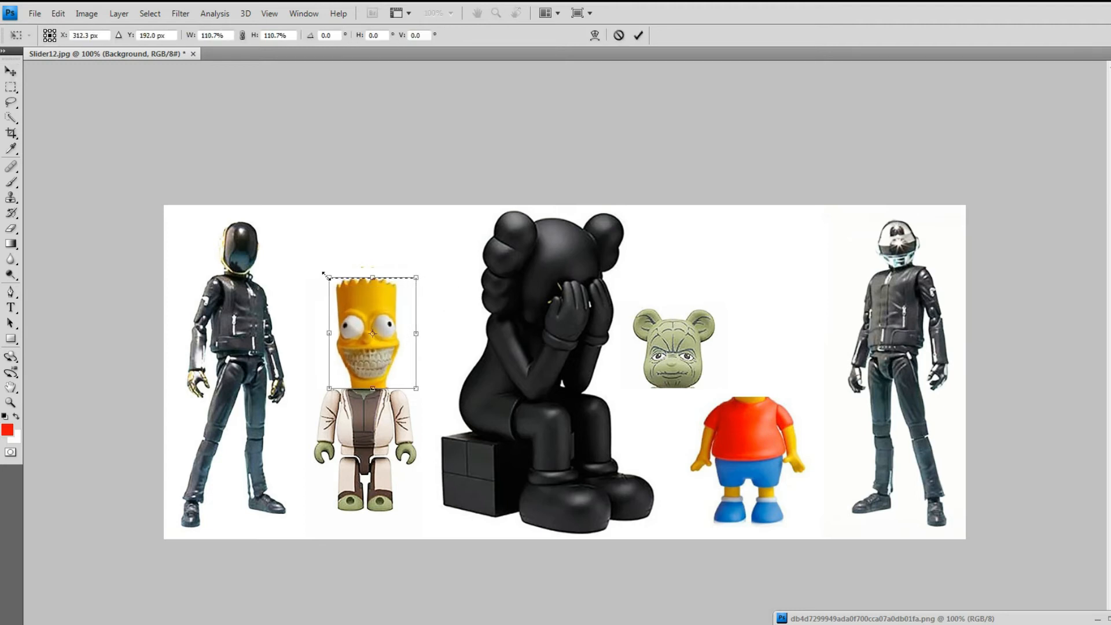
drag(325, 274, 317, 268)
key(Return)
Step: Fine-tune the enlarged yellow head's position so the neck meets the robe's collar, then clear the selection
key(Left)
key(Left)
key(Left)
key(Left)
key(Left)
key(Right)
key(Right)
key(Right)
key(Right)
key(Up)
key(Up)
key(Up)
key(Down)
key(Down)
key(Down)
key(Down)
key(Down)
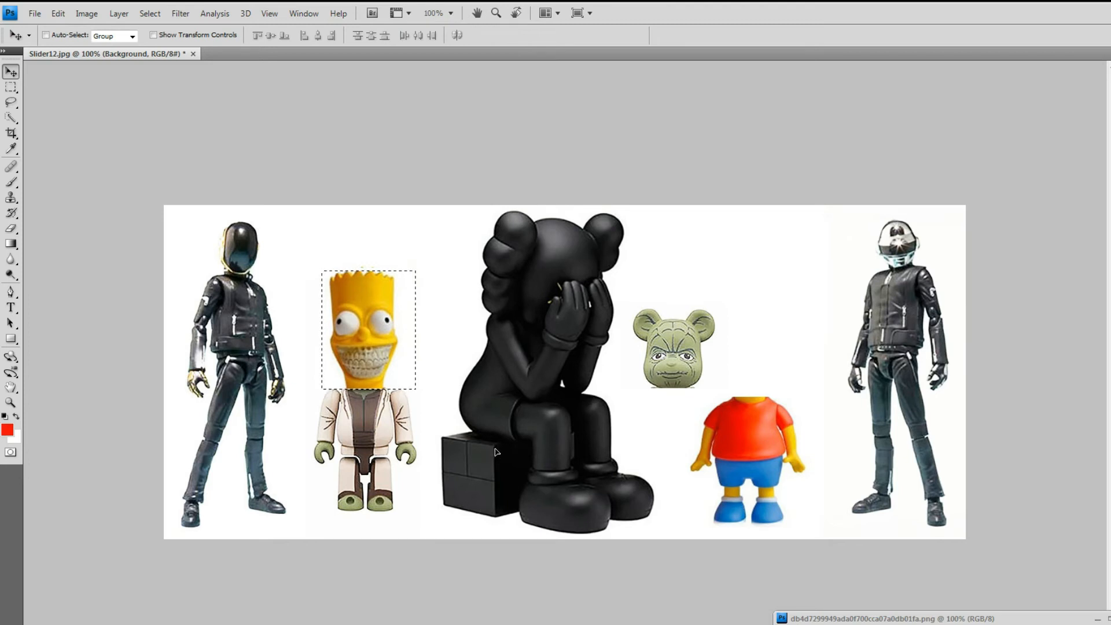
key(ctrl+d)
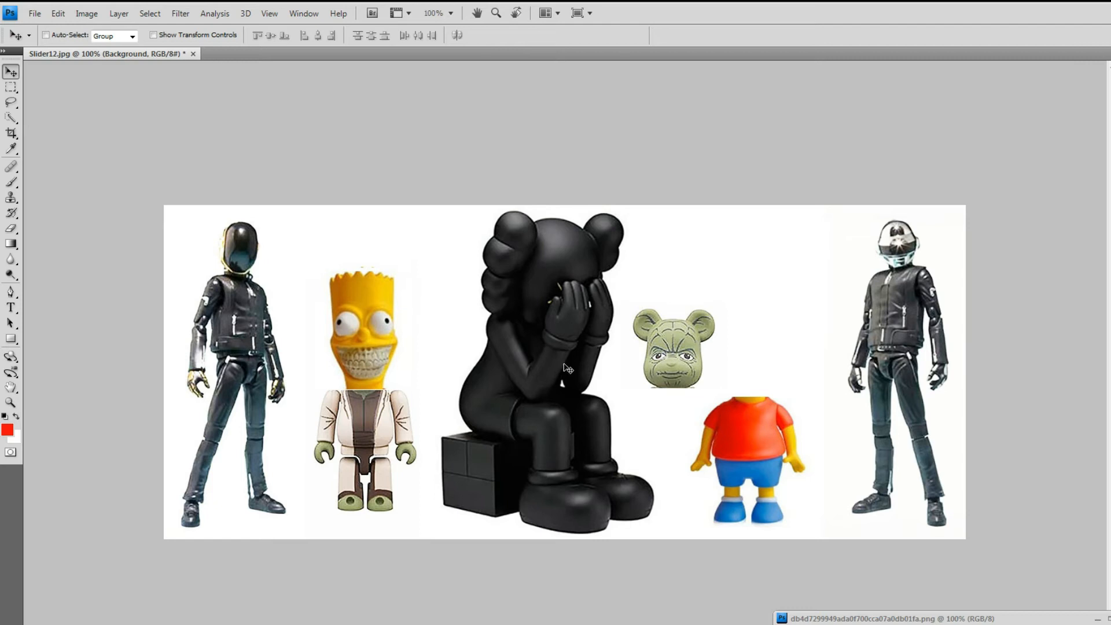
Step: Marquee-select the green bear head down to its chin and move it onto the red-shirted body's neck
click(11, 86)
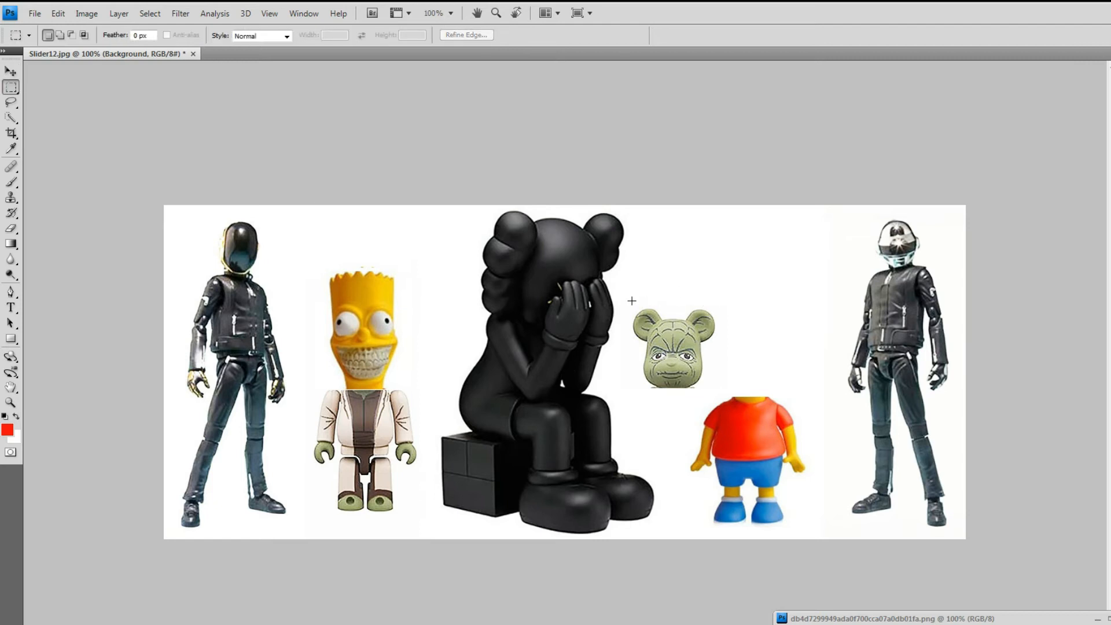
drag(712, 368, 717, 388)
click(11, 72)
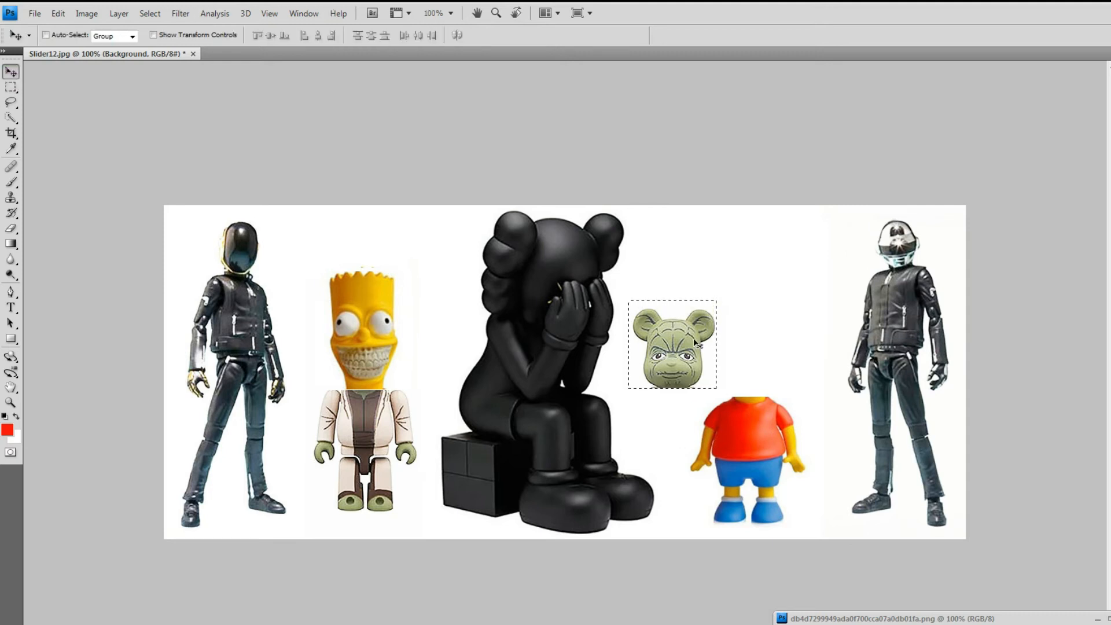
drag(681, 341, 755, 345)
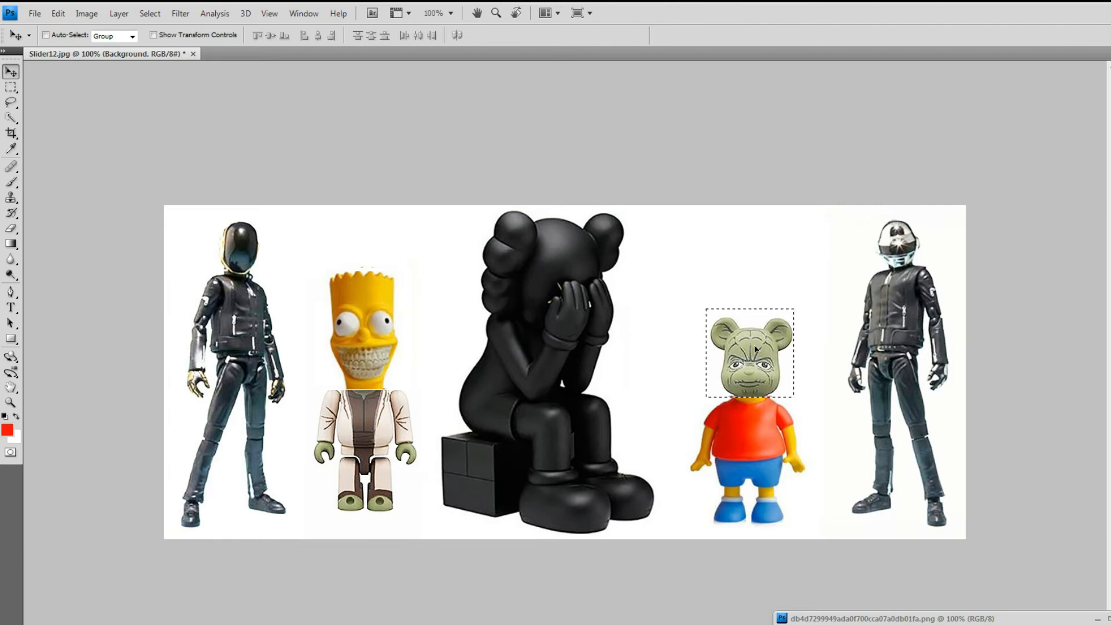
Step: Shrink the green bear head proportionally with Free Transform and nudge it sideways to centre it over the red shirt
key(ctrl+t)
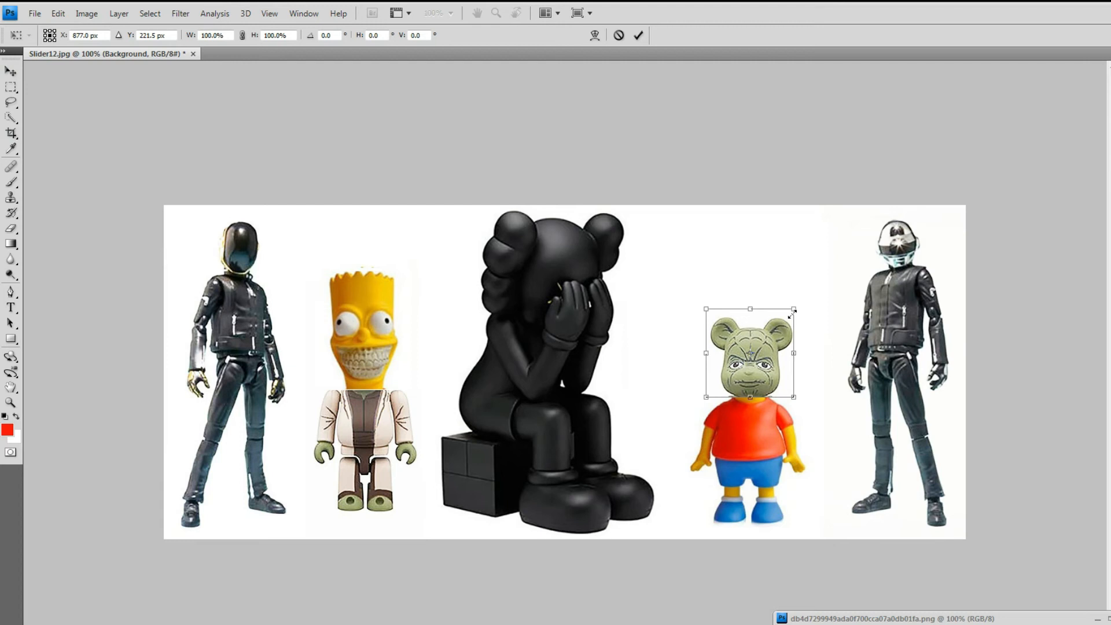
drag(795, 310, 790, 313)
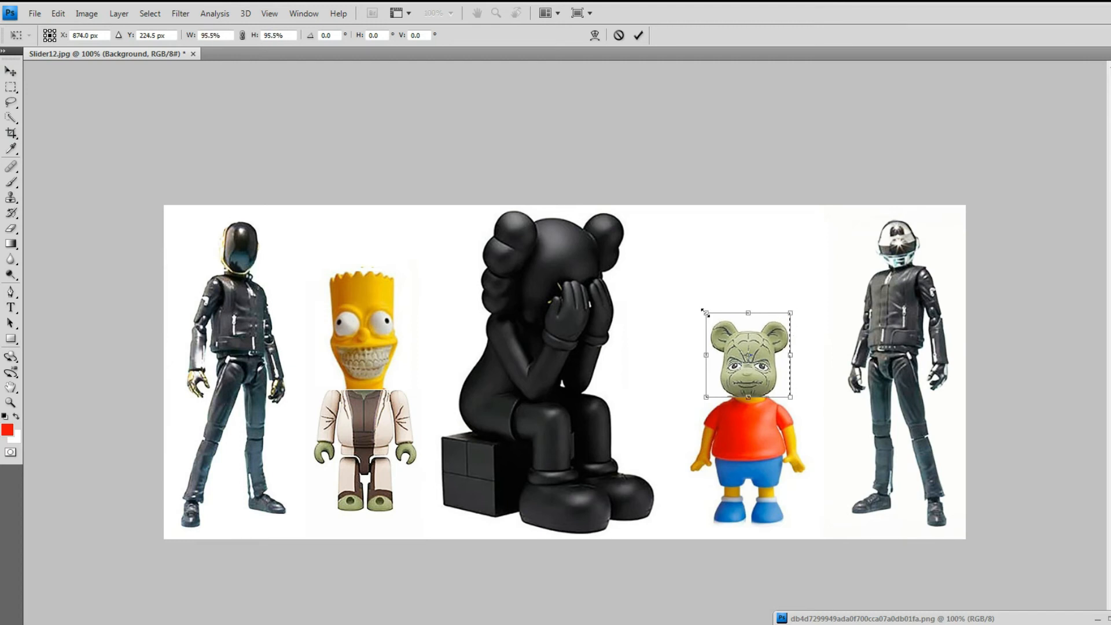
drag(706, 313, 716, 314)
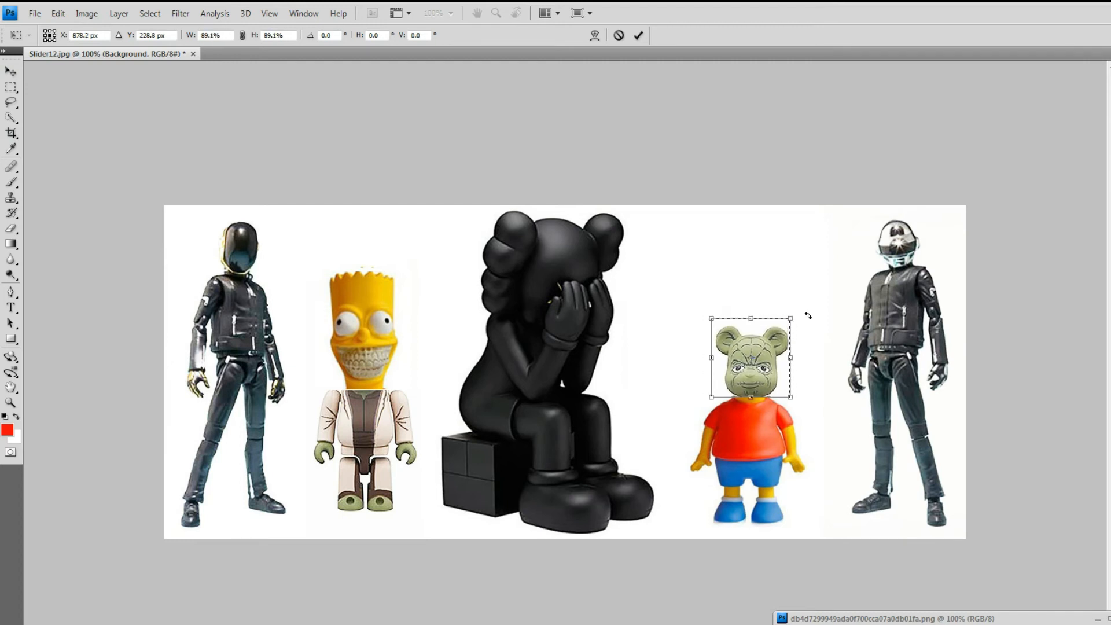
drag(790, 318, 786, 322)
key(Return)
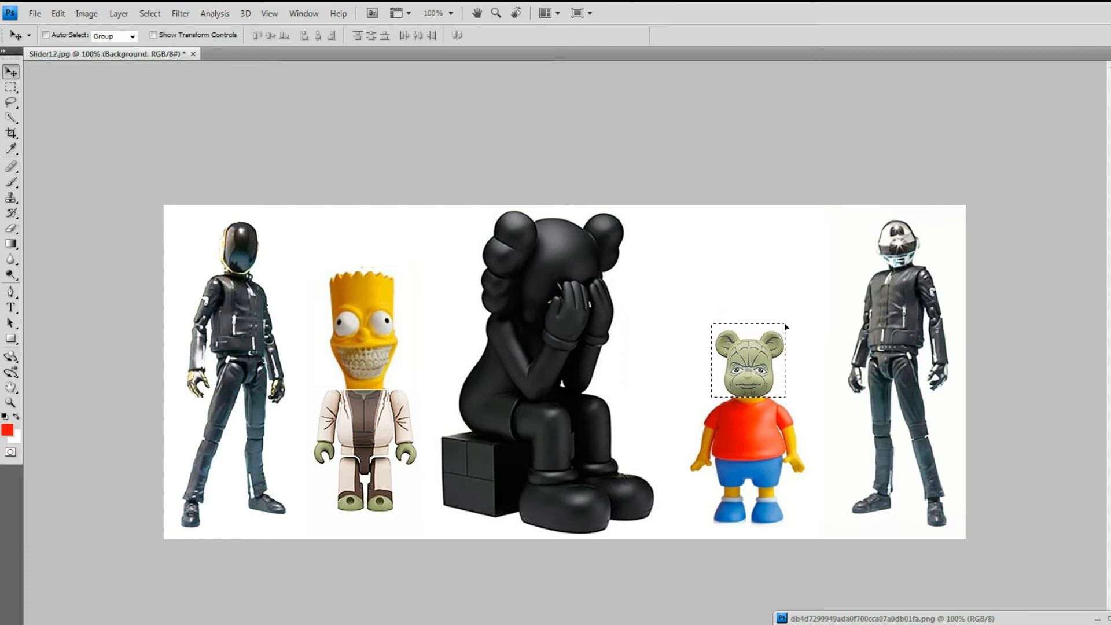
key(Right)
key(Right)
key(Right)
key(Right)
key(Right)
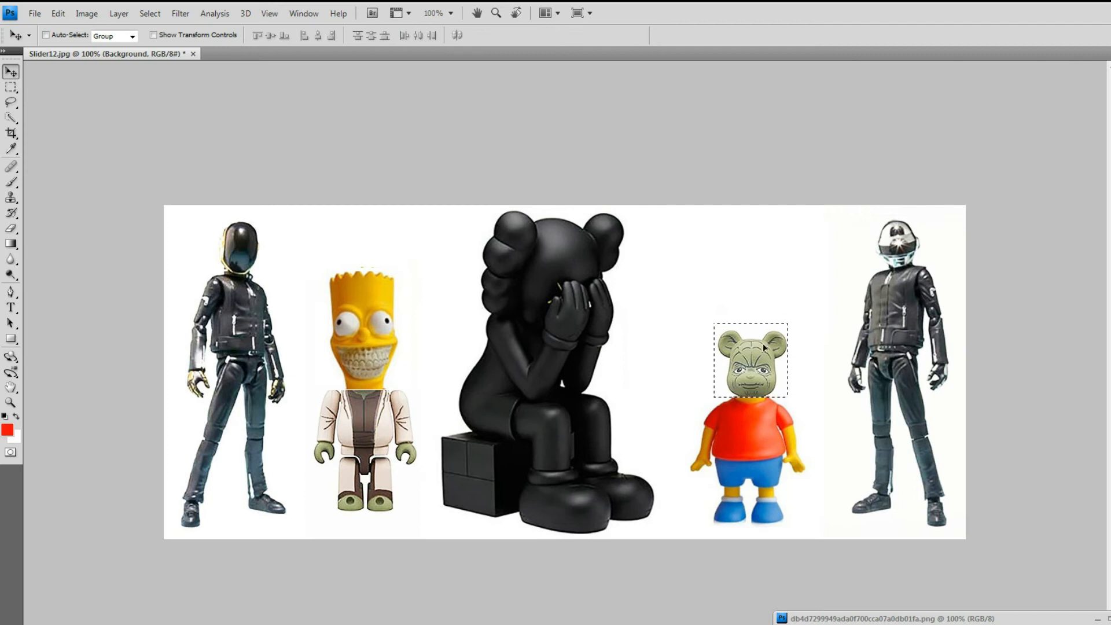
Step: Scale the green bear head up to about 123.4%, recentre it on the red-shirted body, and clear the selection
key(ctrl+t)
drag(714, 323, 702, 317)
drag(789, 314, 811, 302)
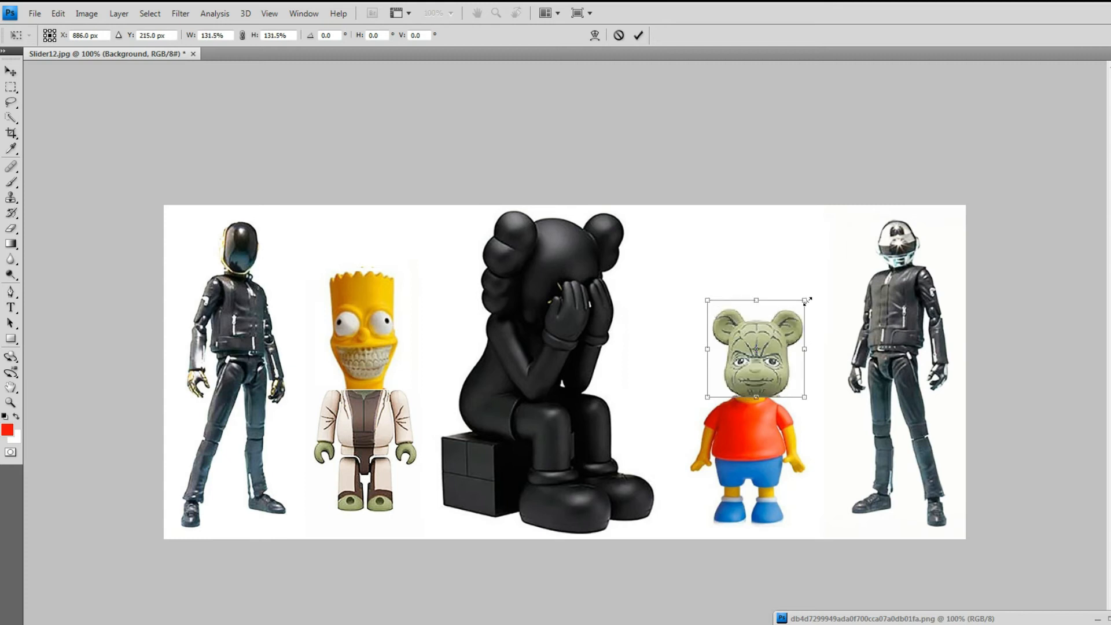
drag(806, 297, 801, 302)
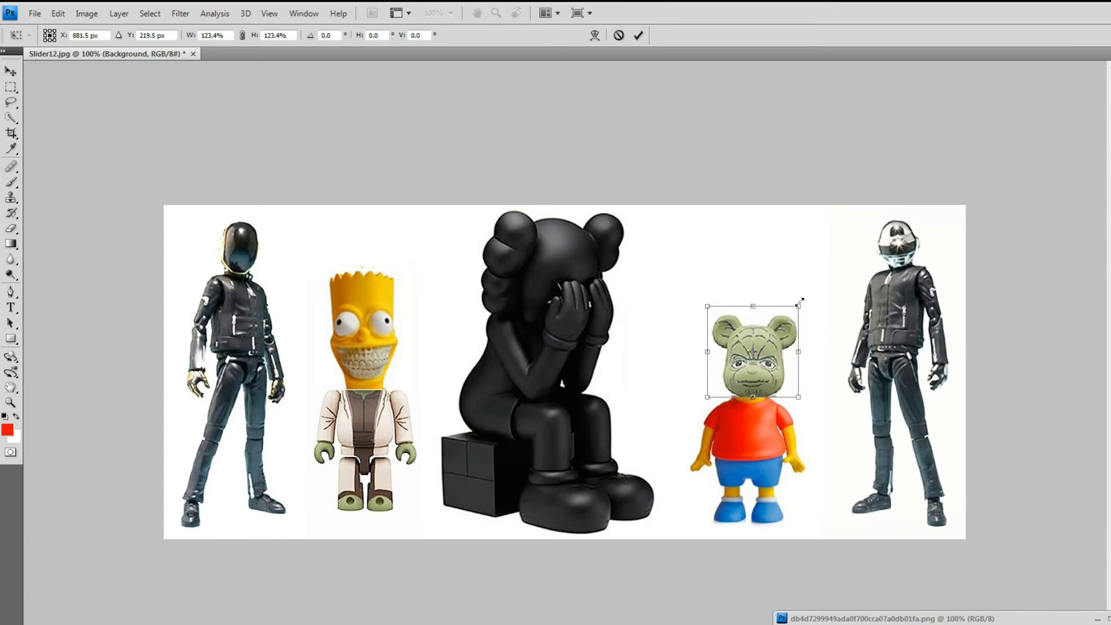
key(Return)
key(Left)
key(Left)
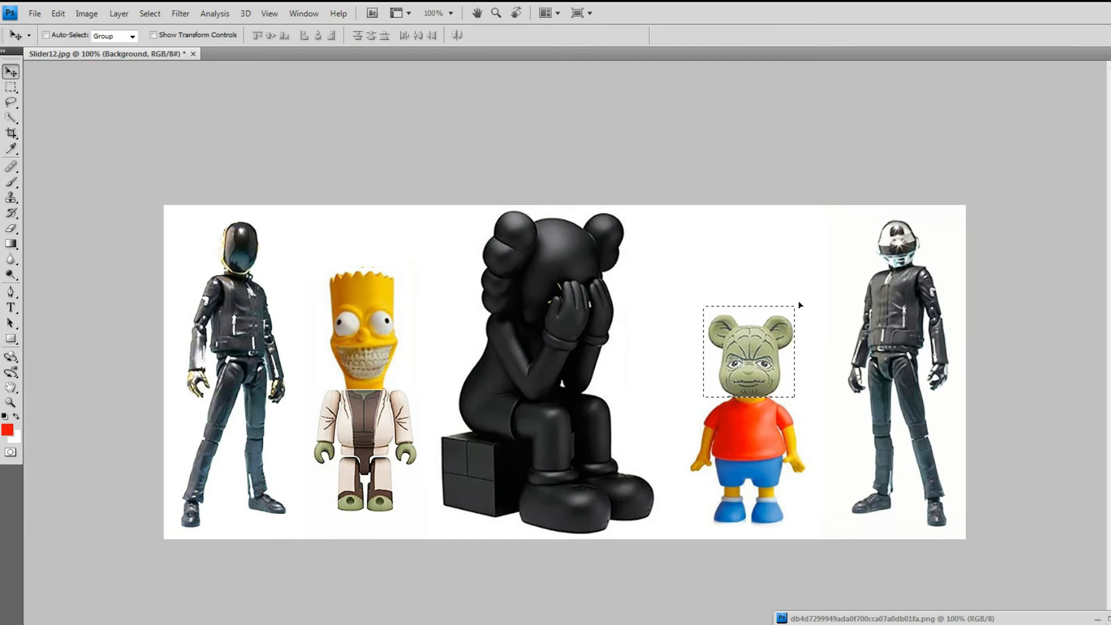
key(ctrl+d)
key(Down)
key(ctrl+d)
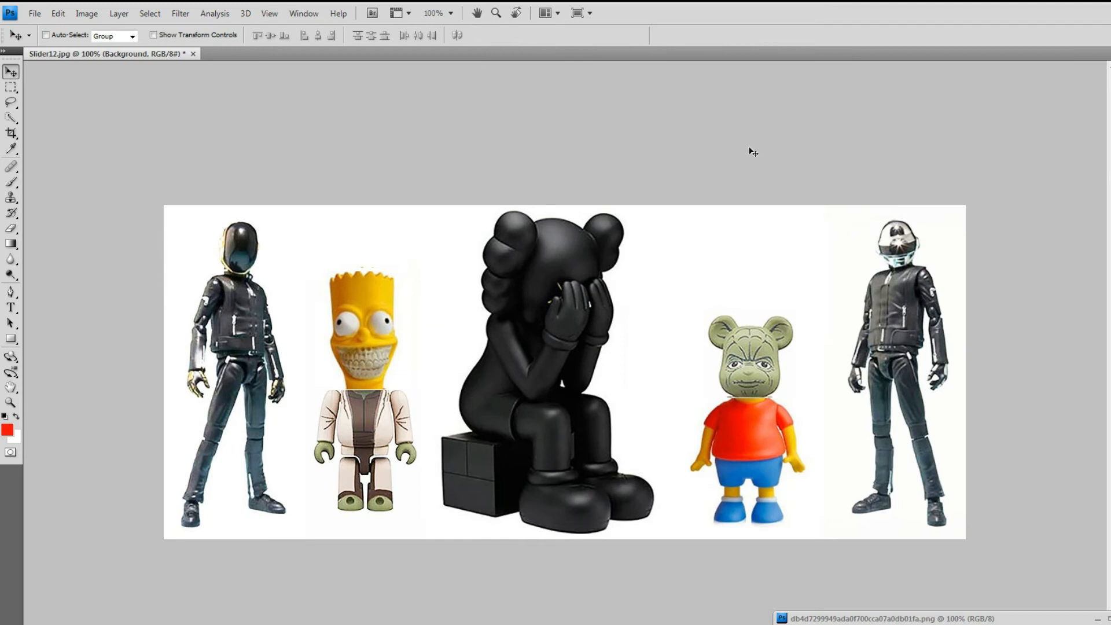
Step: Marquee-select the whole black seated figure and scale it down proportionally to about 54.2%
click(10, 87)
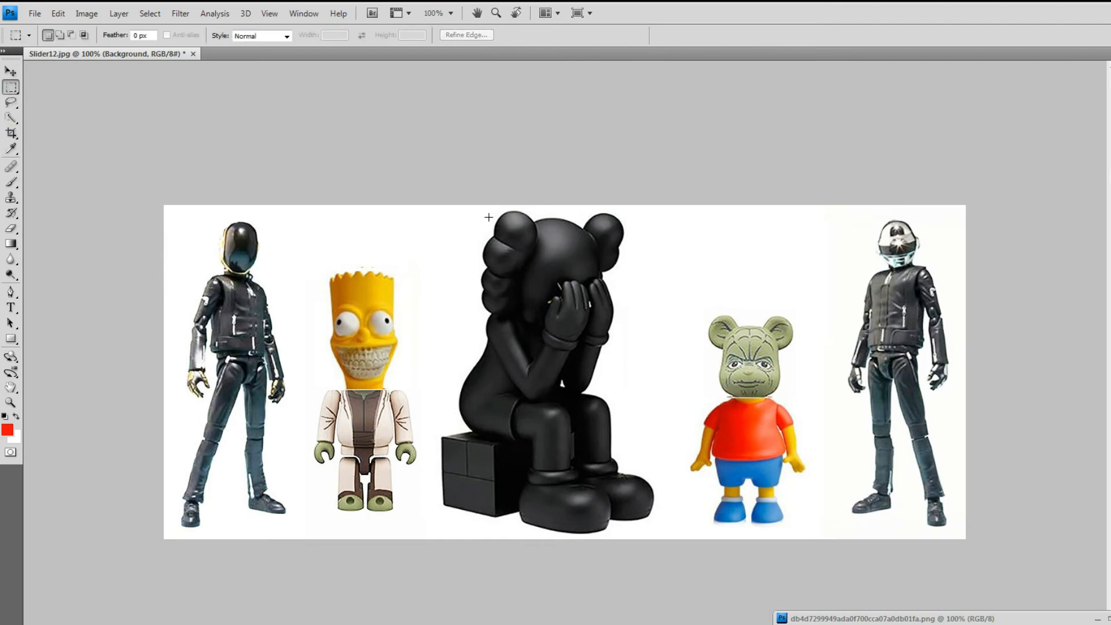
drag(429, 208, 670, 536)
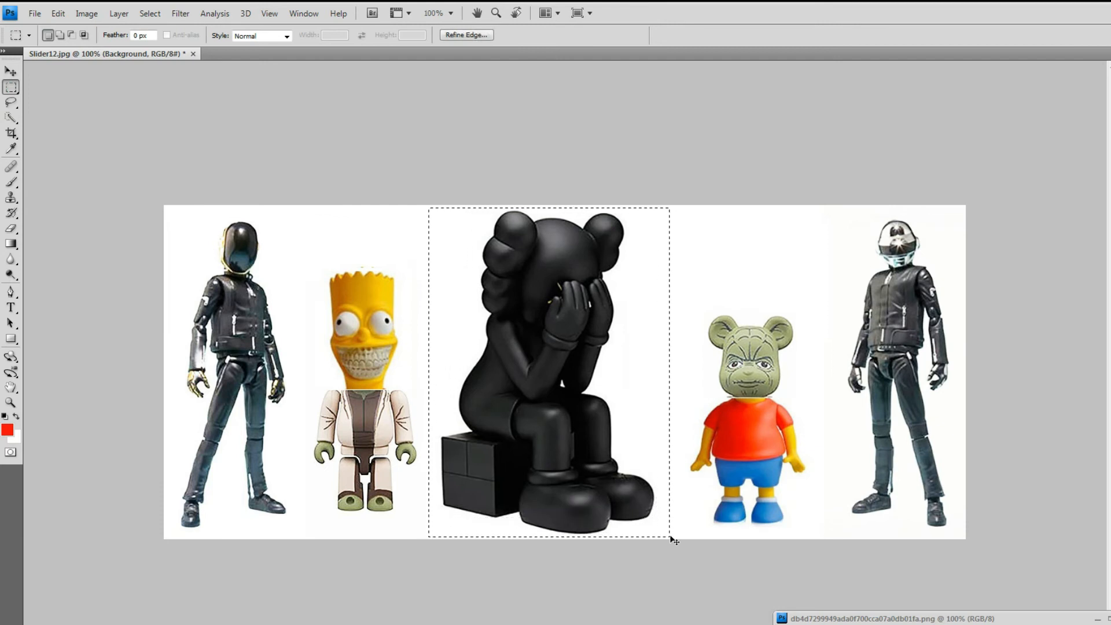
key(ctrl+t)
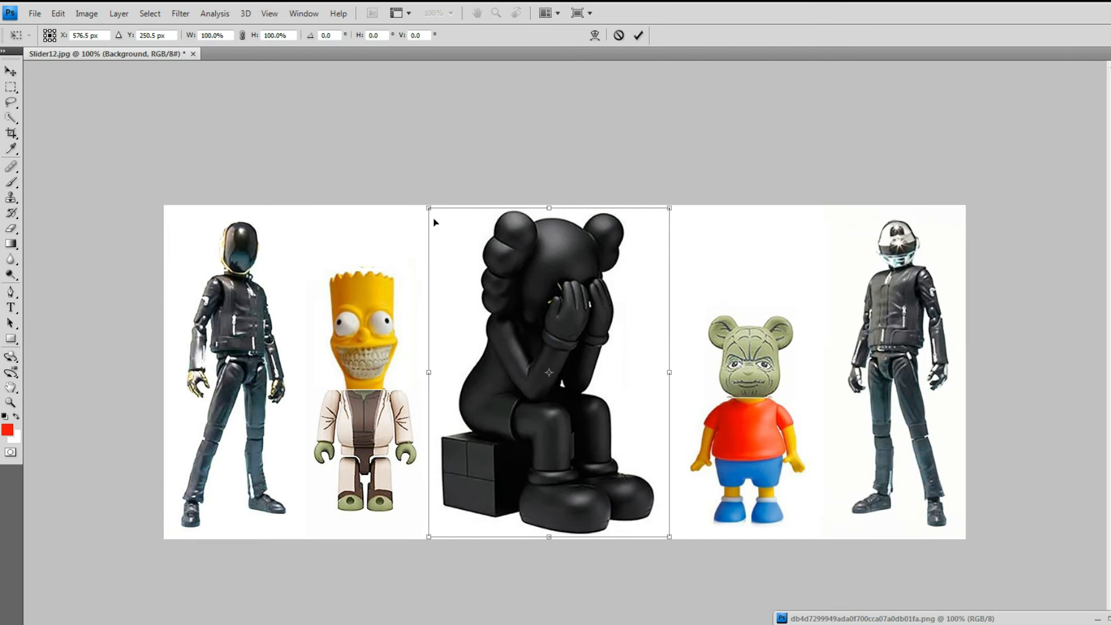
drag(428, 208, 518, 329)
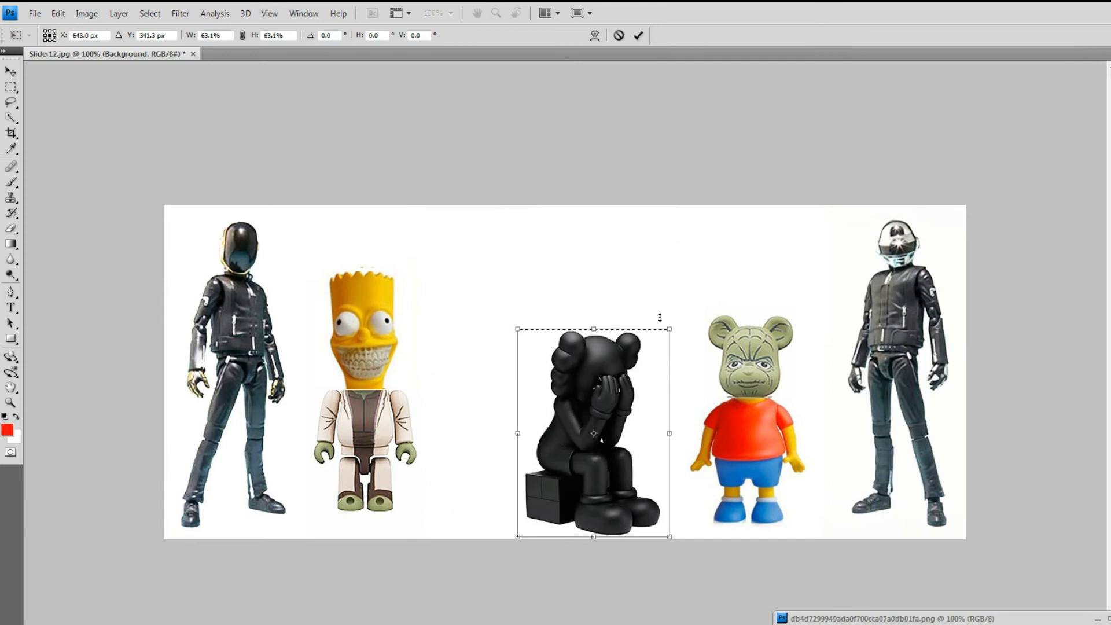
drag(671, 329, 655, 360)
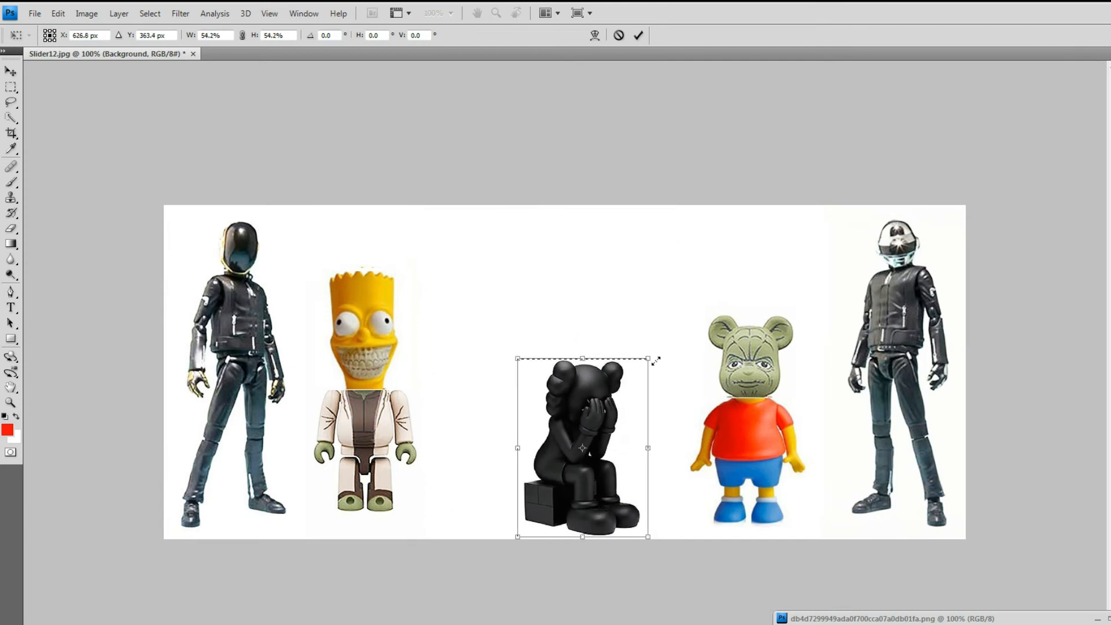
key(Return)
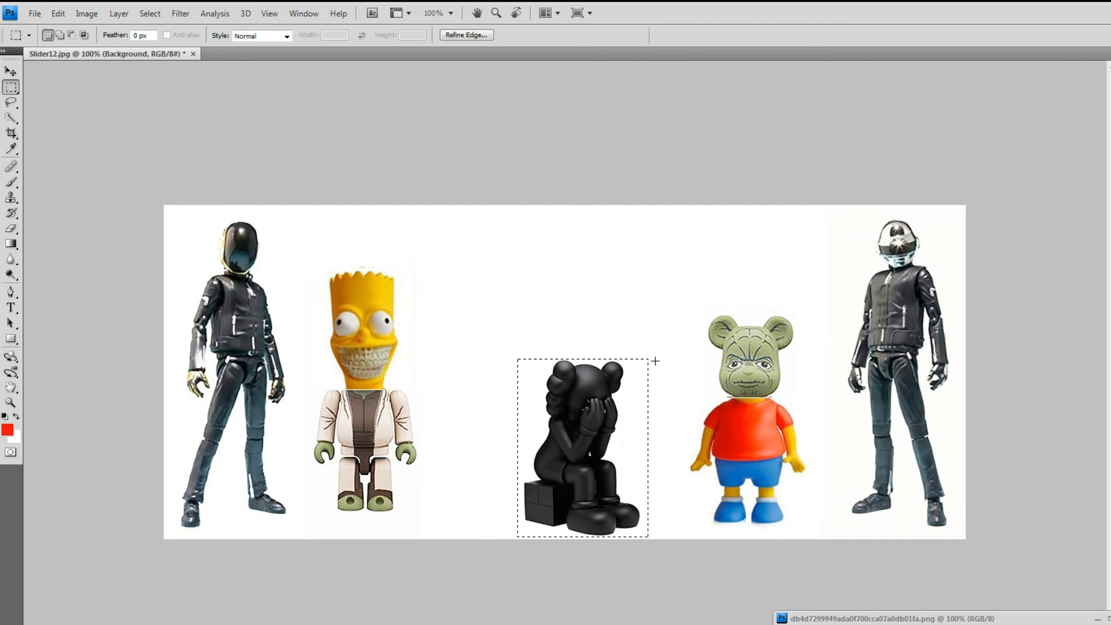
Step: Move the shrunken black figure slightly up and toward the robed toy, then clear the selection
click(12, 72)
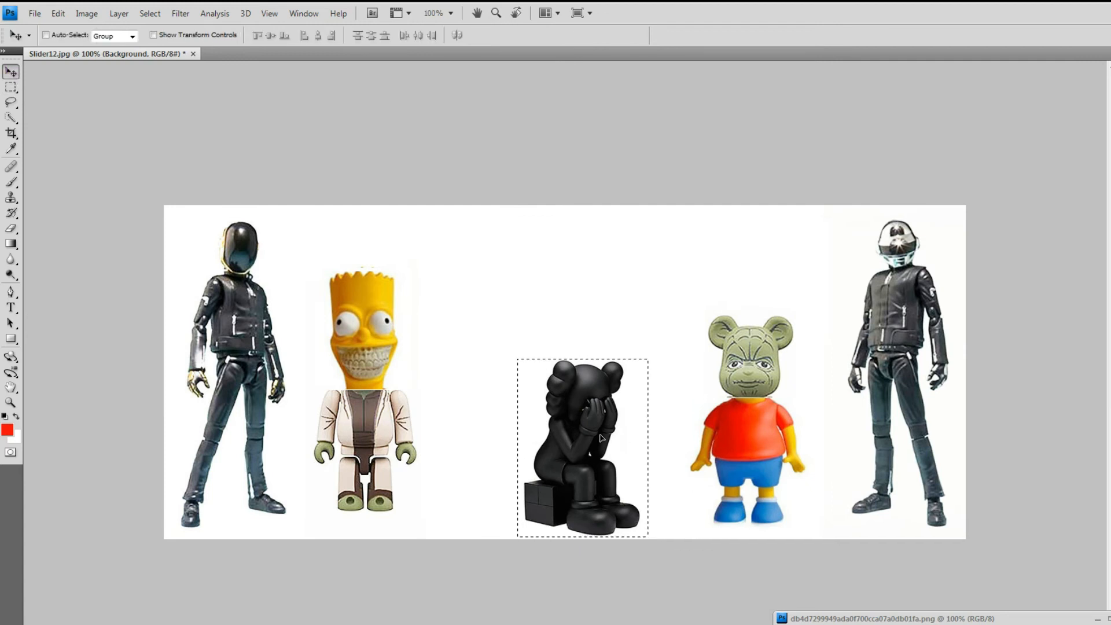
drag(597, 438, 585, 432)
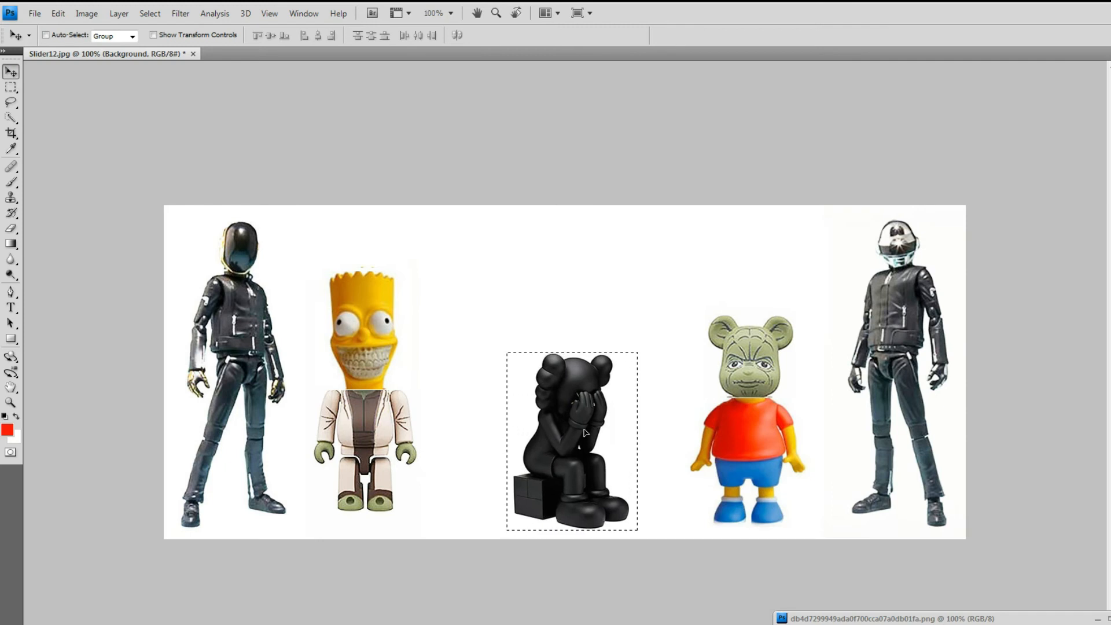
key(ctrl+d)
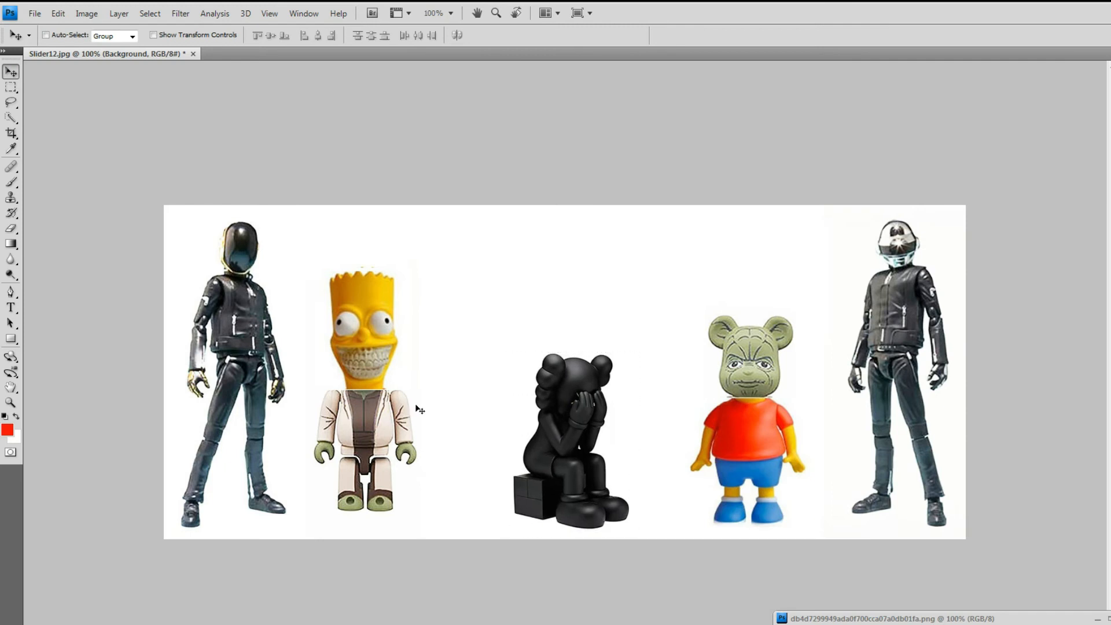
right_click(573, 411)
click(584, 423)
drag(525, 415, 89, 84)
click(621, 268)
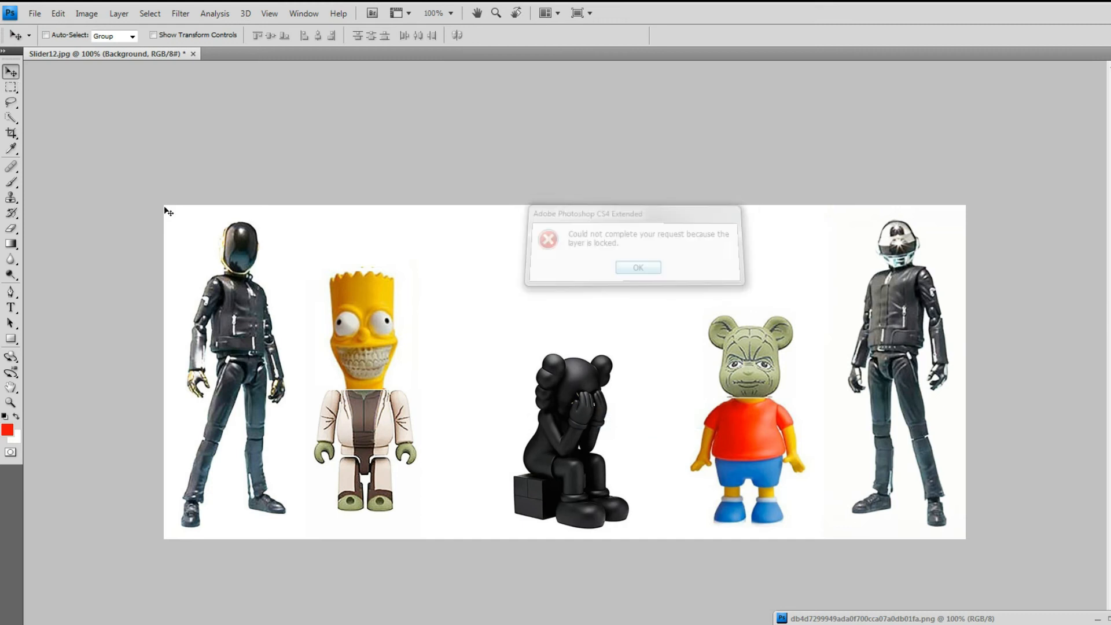
Step: Marquee-select the black seated figure, move it sideways until it sits beside the robed toy, and clear the selection
click(11, 87)
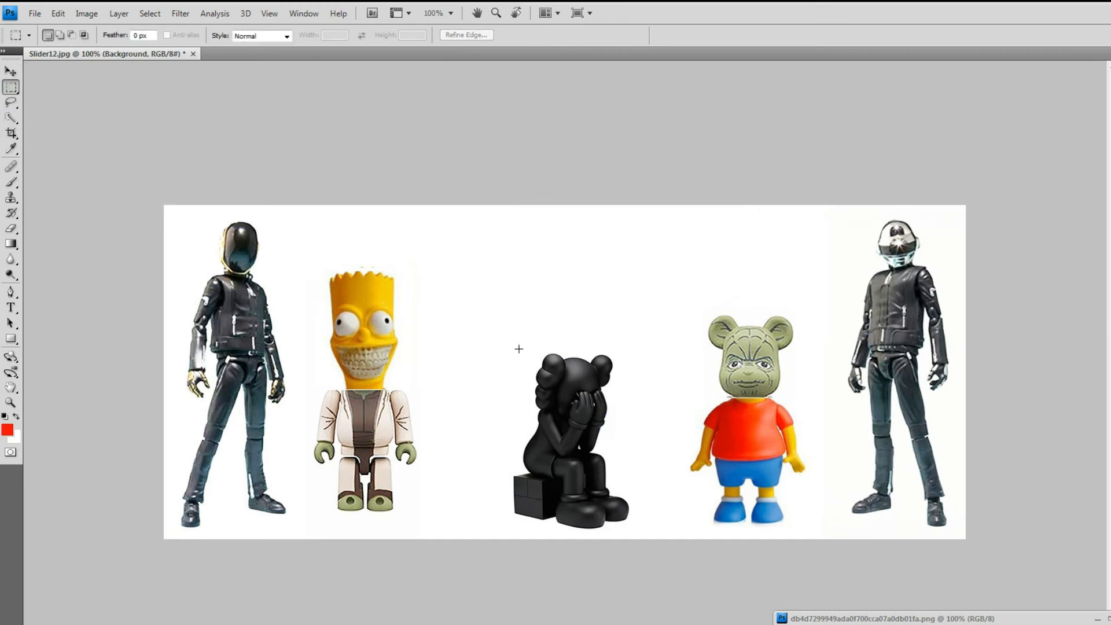
drag(640, 459, 646, 534)
click(11, 72)
drag(568, 441, 506, 443)
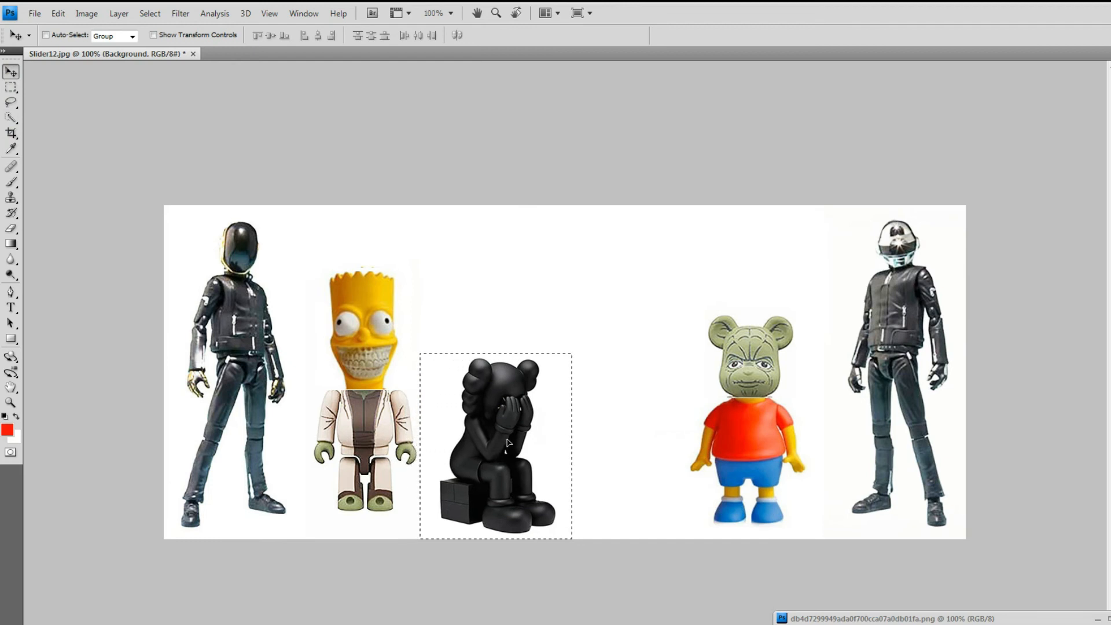
key(ctrl+d)
Step: Bring up the minimised bat-eared toy image, marquee-select the whole figure, copy it into Slider12 as a layer, and close the source image
drag(998, 617, 878, 117)
click(10, 88)
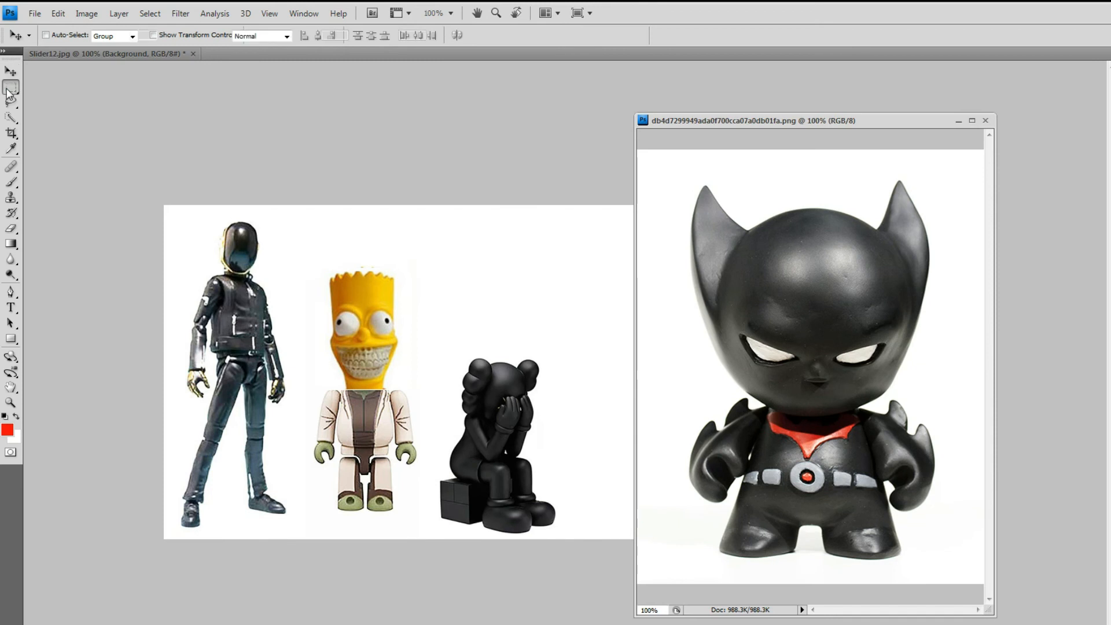
drag(665, 174, 949, 569)
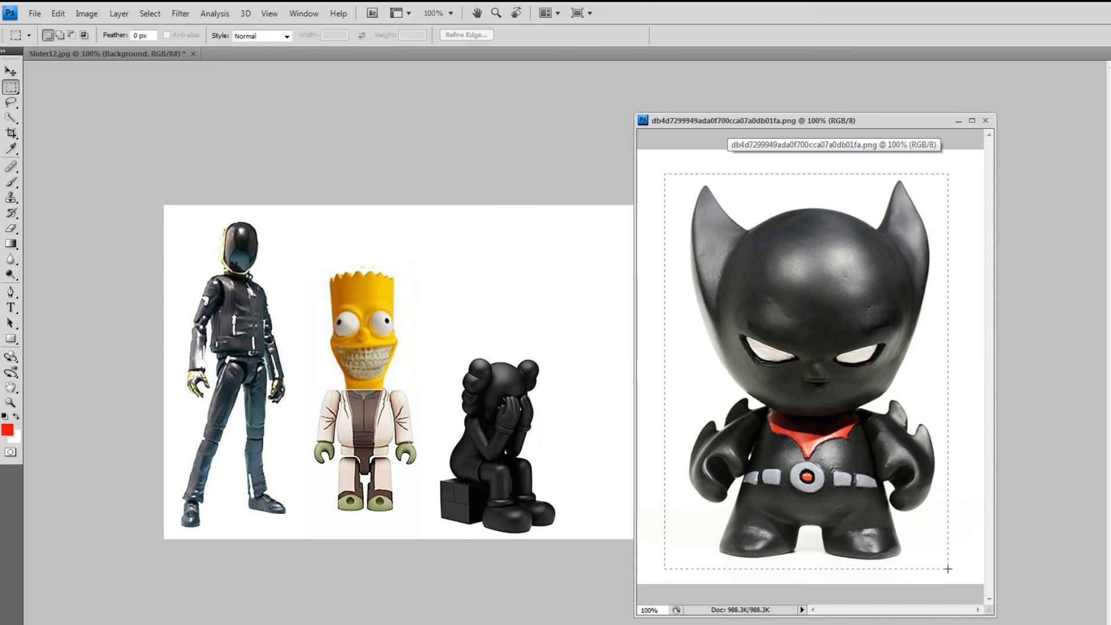
click(11, 72)
drag(848, 348, 435, 286)
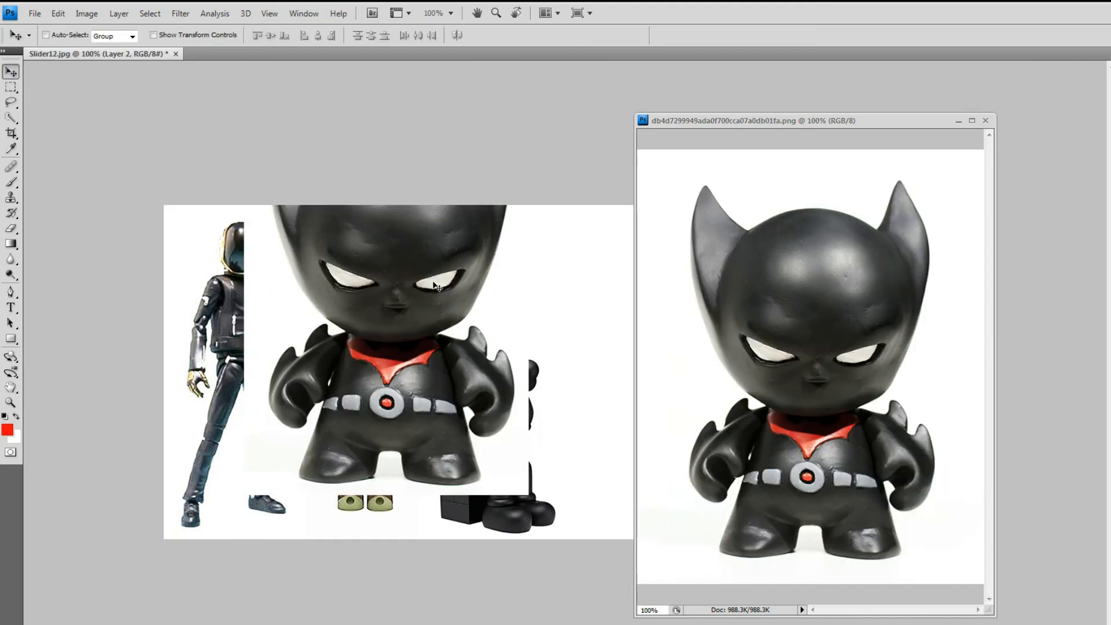
click(985, 120)
Step: Place the bat-eared figure between the seated figure and the red-shirted toy, scaling it down proportionally to under half size with Free Transform
drag(477, 243, 735, 345)
key(ctrl+t)
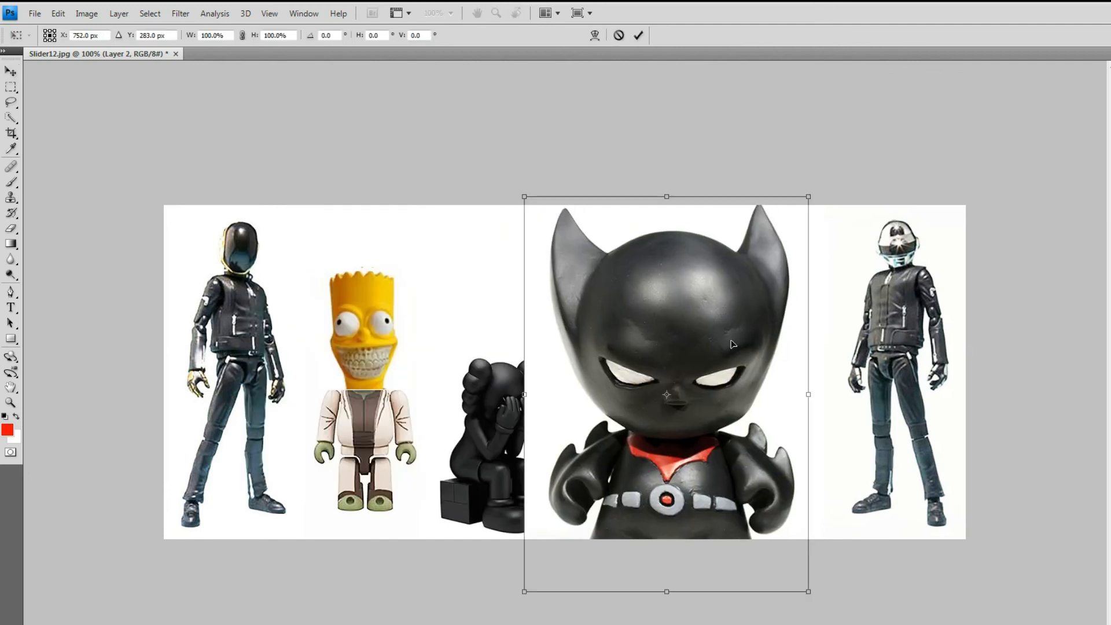
drag(523, 198, 619, 407)
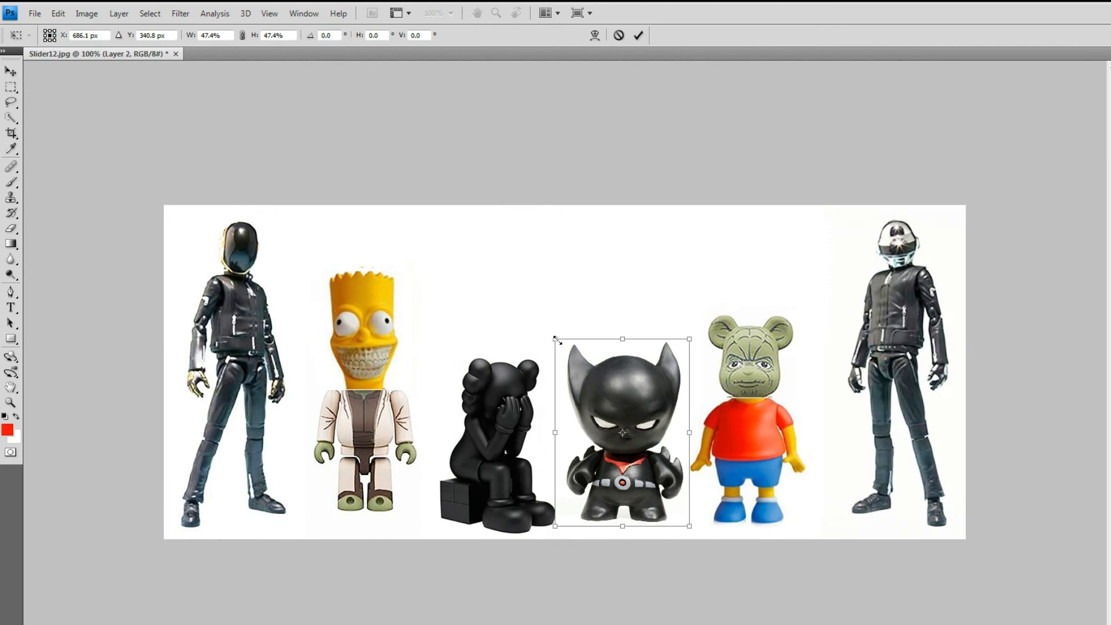
drag(557, 340, 565, 350)
key(Return)
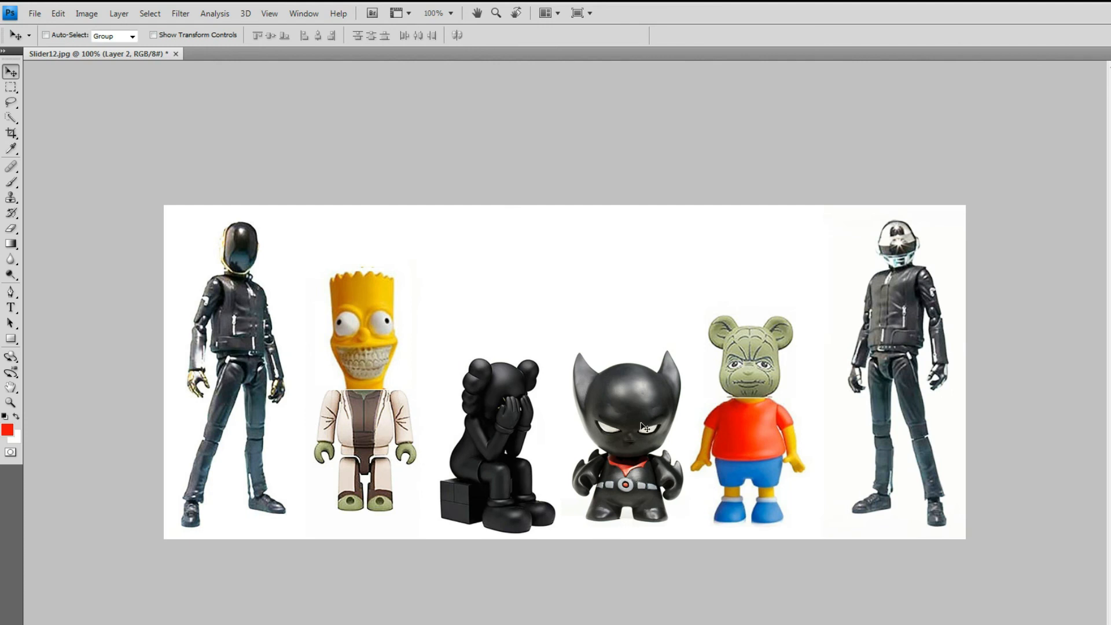
key(ctrl+z)
key(ctrl+z)
Step: Add the red text "ART TOYS" in 100 pt Myriad Pro in the white space above the two black figures
key(t)
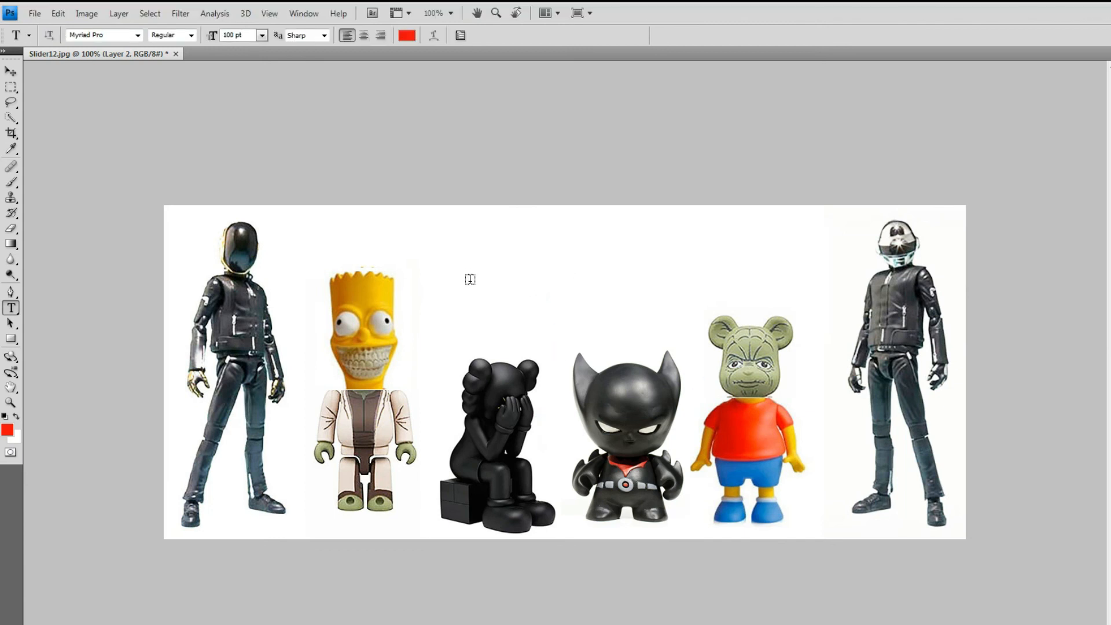
click(478, 286)
text(ART)
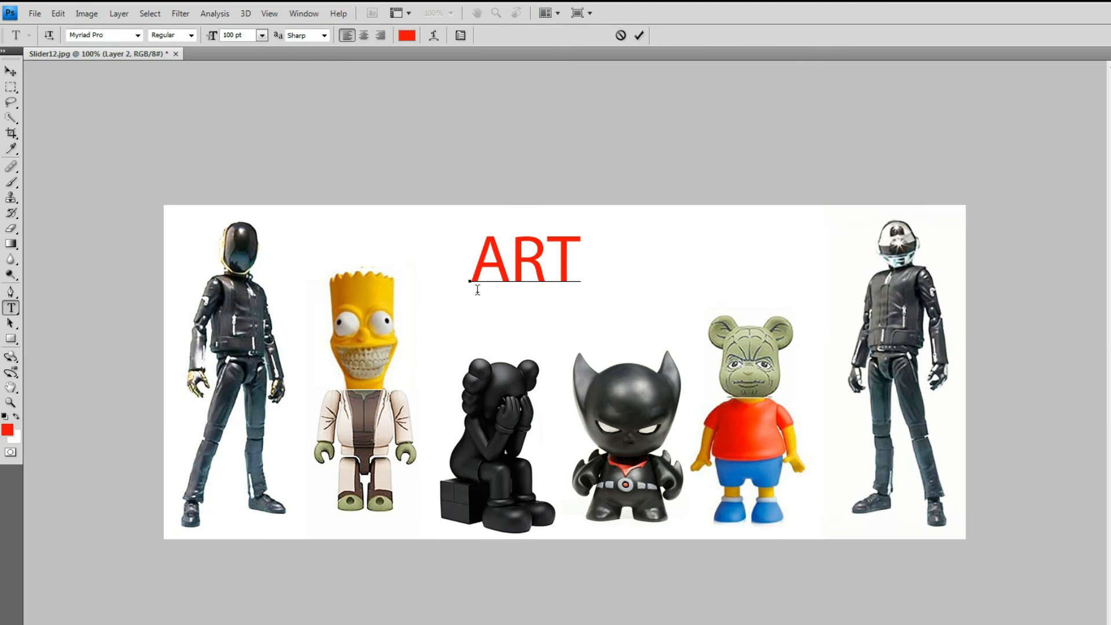
text(TOYS)
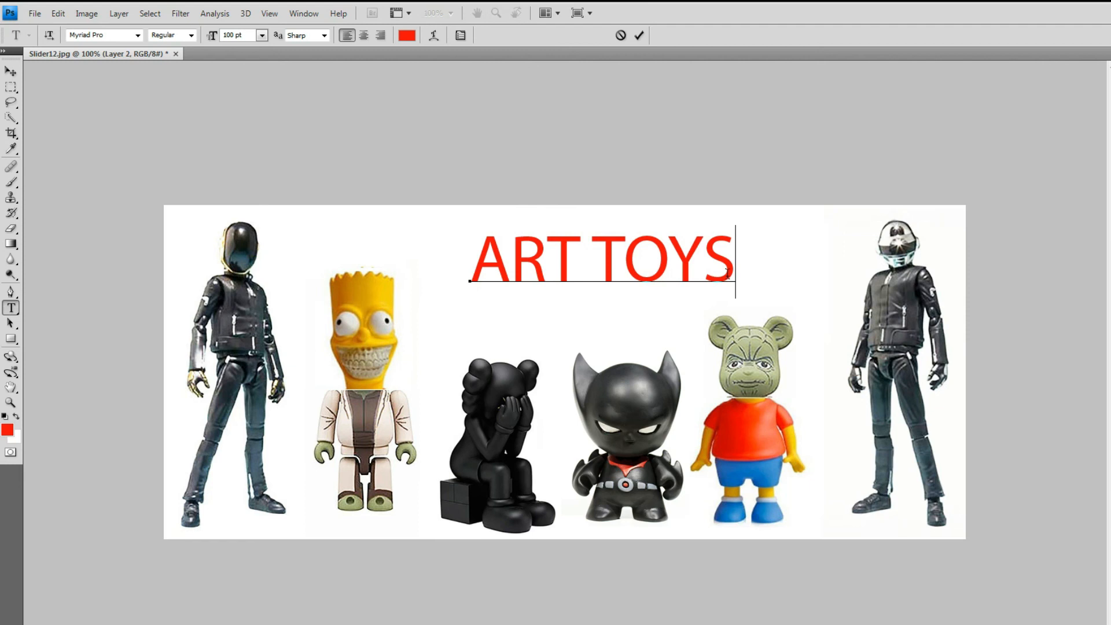
Step: Select the whole ART TOYS text, try several fonts, and set it to Nyala Regular
drag(731, 268, 454, 252)
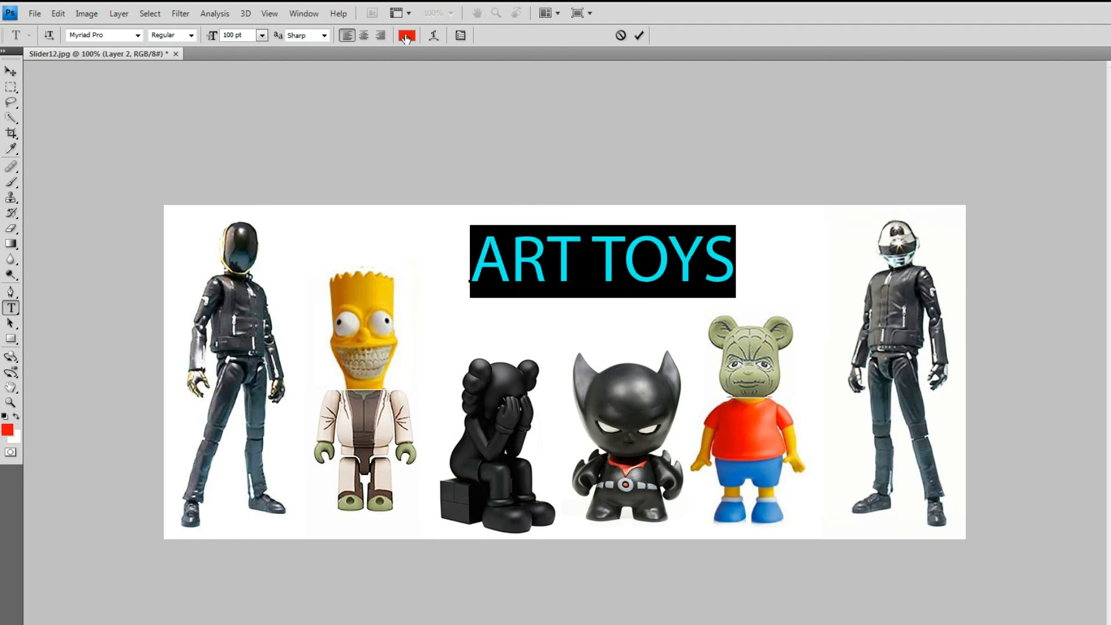
click(138, 35)
click(241, 128)
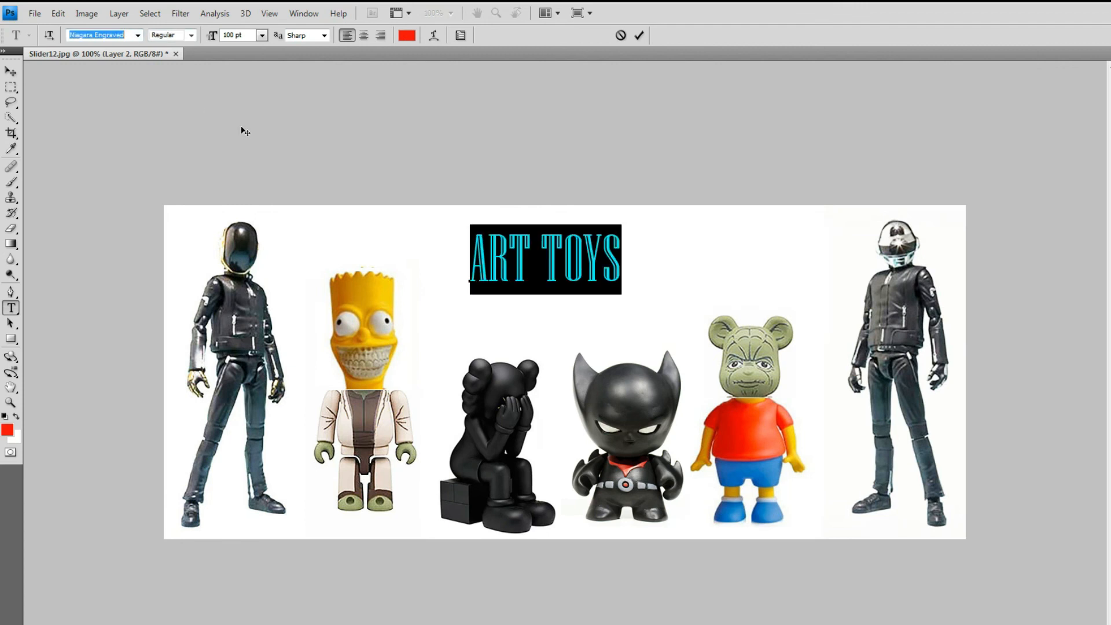
key(Down)
key(Down)
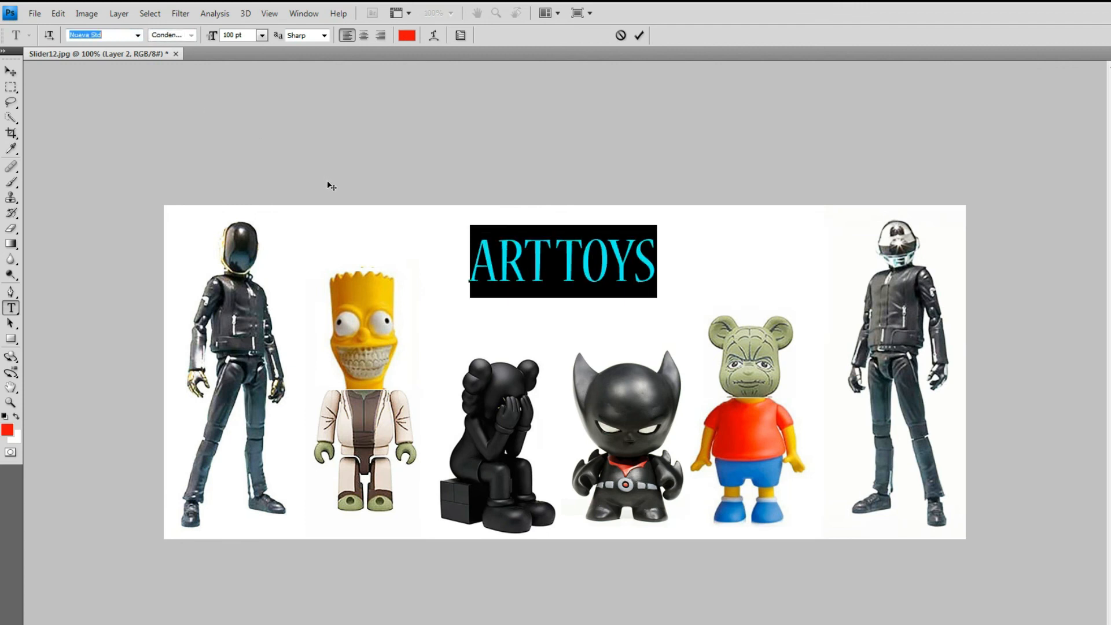
key(Down)
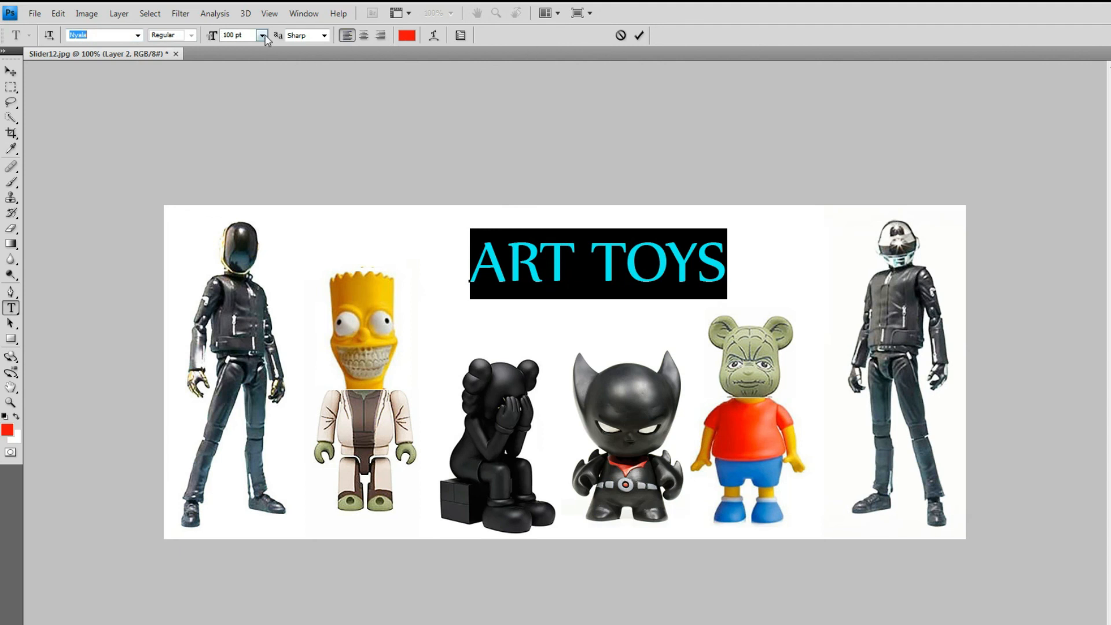
click(304, 37)
click(318, 35)
Step: Recolour the ART TOYS text purple (#7600fb) and move it down and sideways to centre it above the two black figures
click(407, 35)
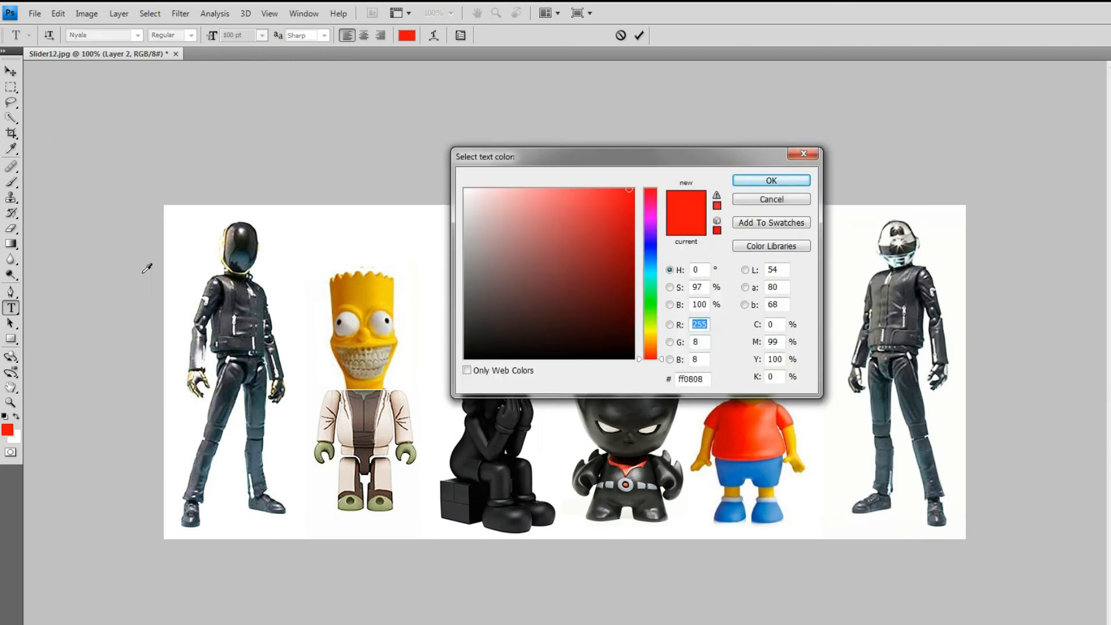
click(660, 232)
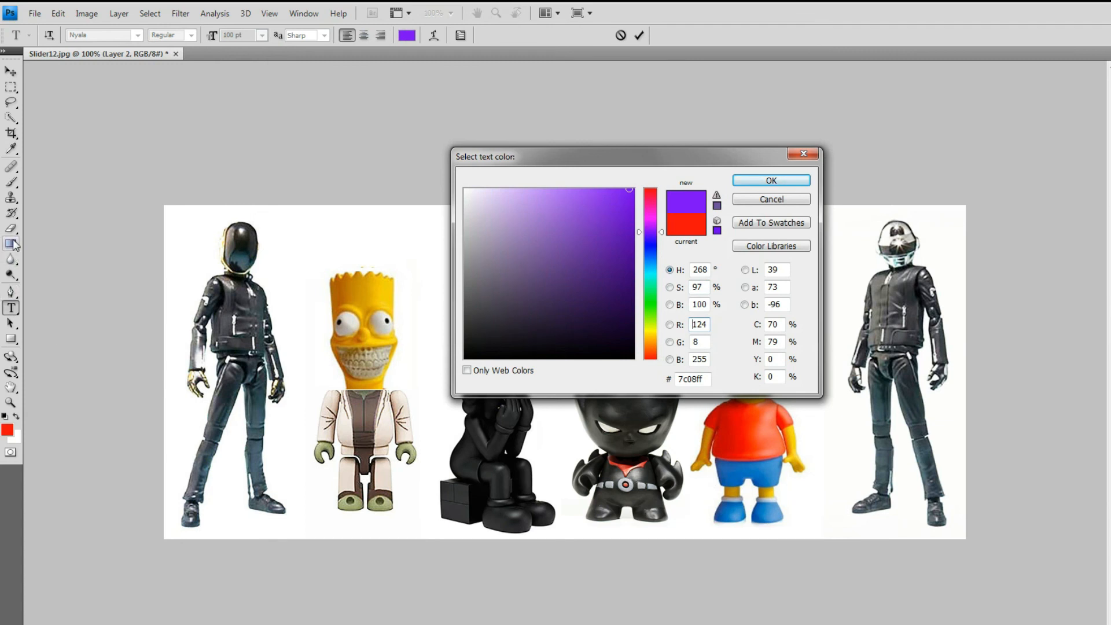
click(634, 191)
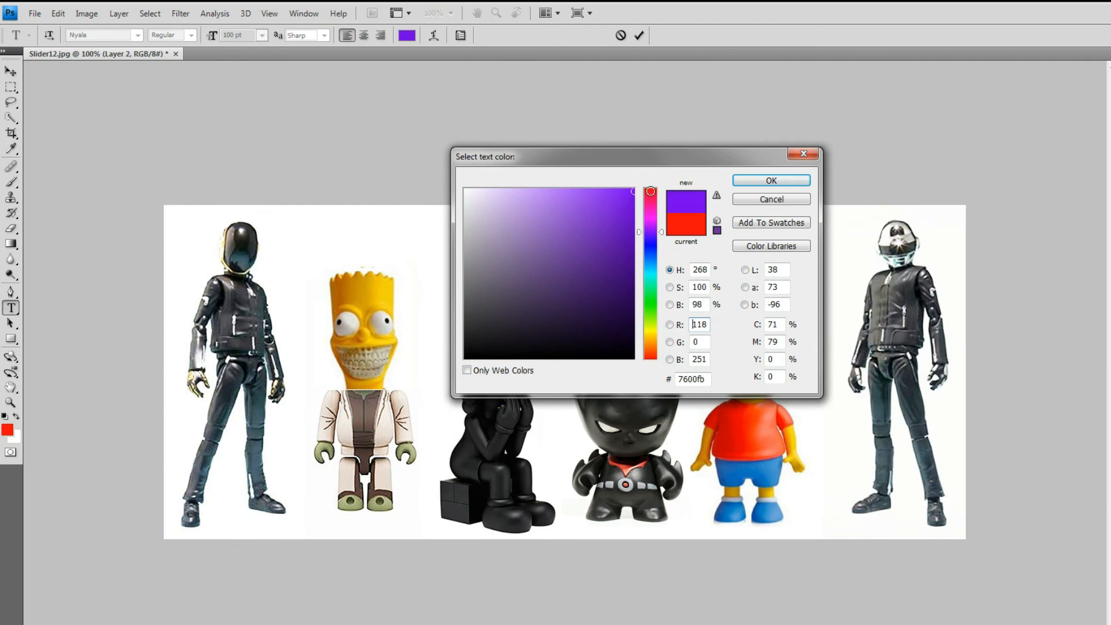
click(772, 180)
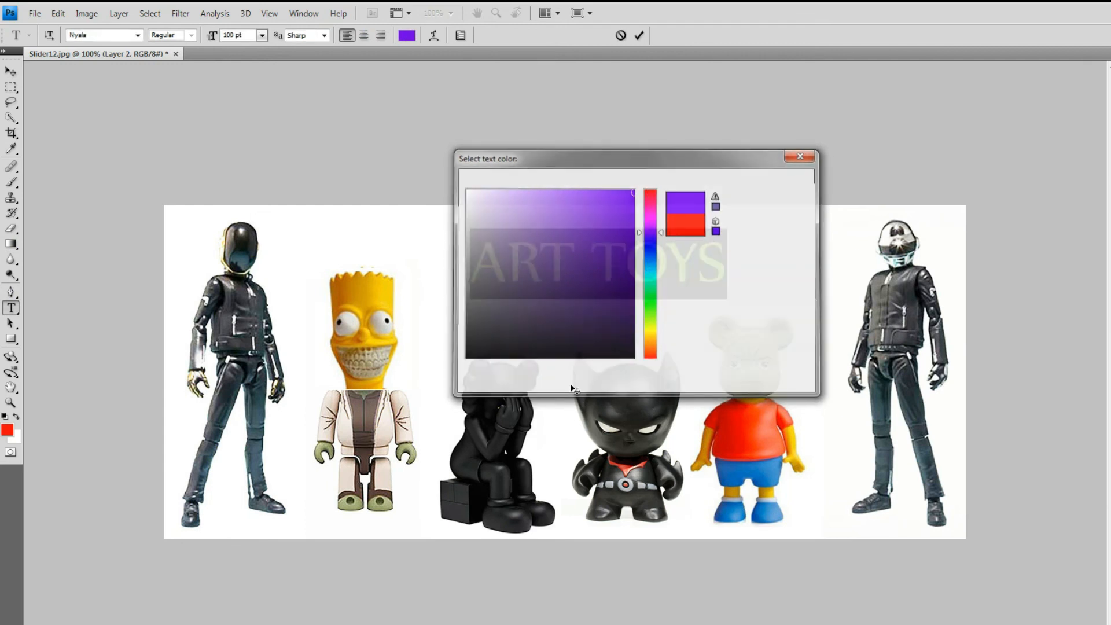
click(11, 70)
drag(615, 266, 581, 289)
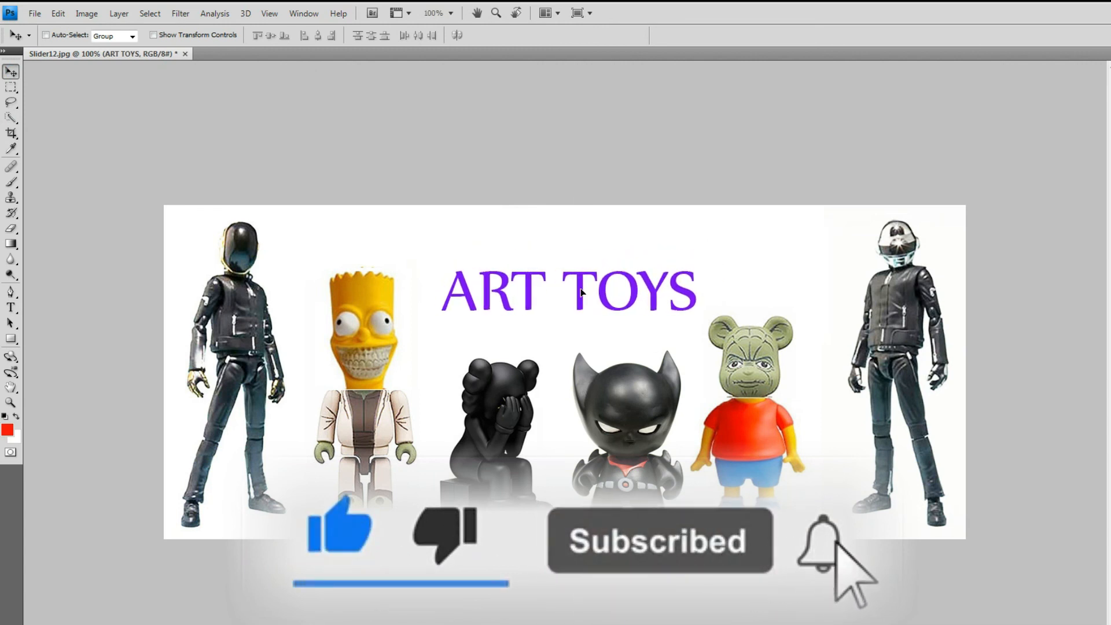